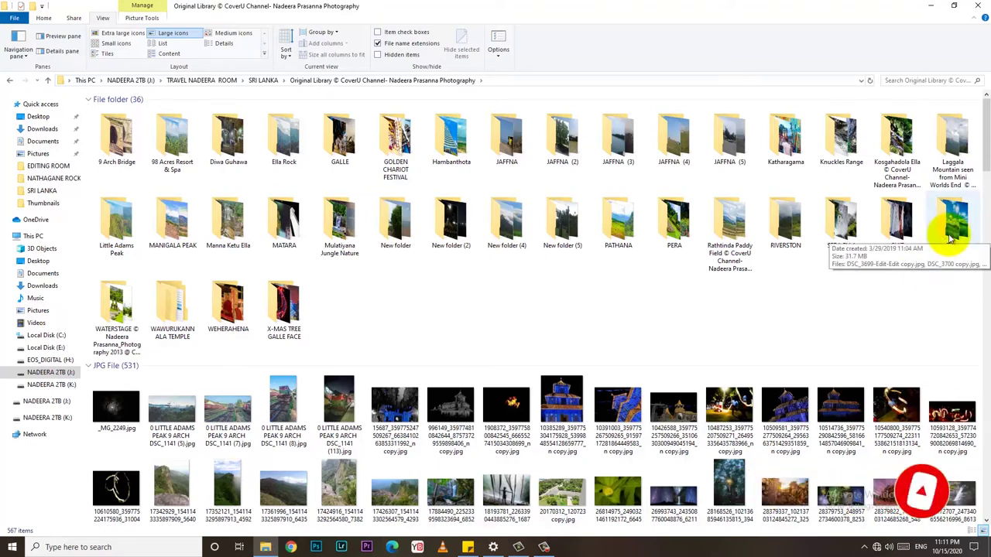
Step: Open the Tissa folder and view DSC_3699-Edit-Edit copy.jpg full-screen in Photos
{"action": "double_click", "coordinate": [950, 237]}
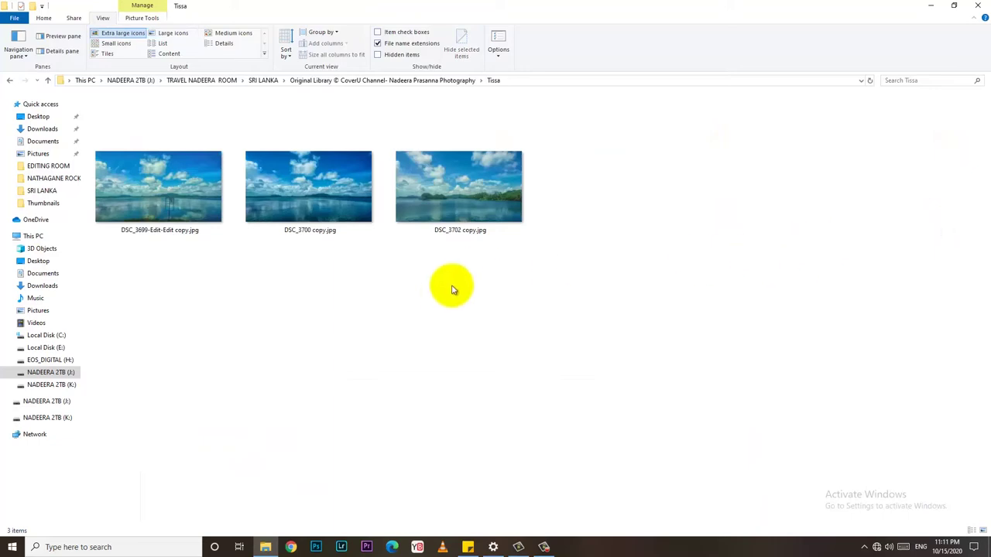
{"action": "left_click", "coordinate": [146, 208]}
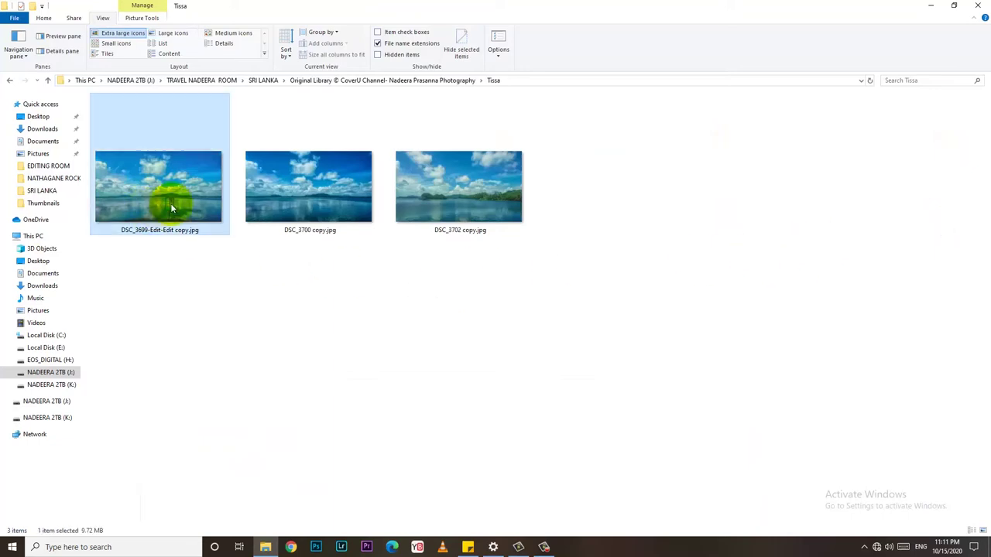
{"action": "double_click", "coordinate": [195, 165]}
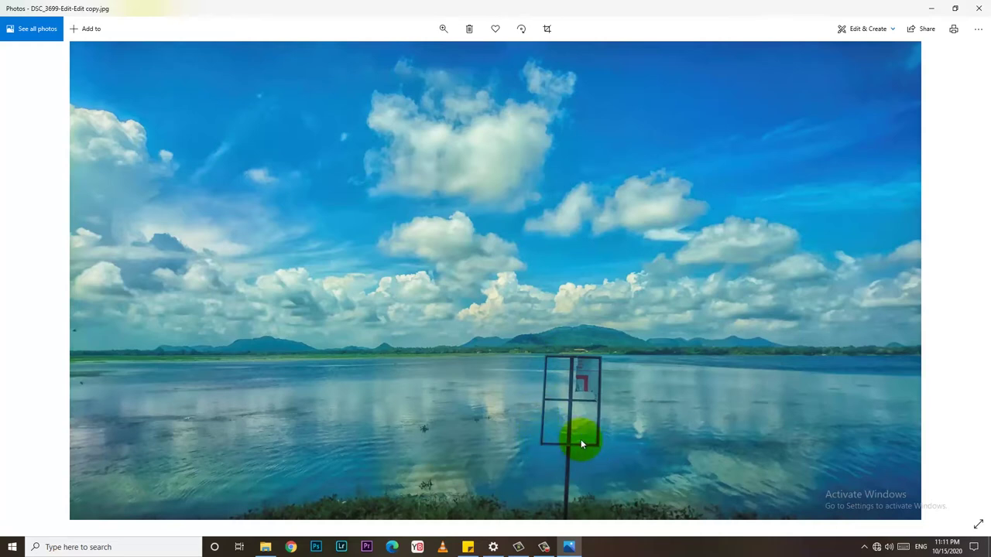
Step: Advance to DSC_3702 copy.jpg and open it with Adobe Photoshop CC 2019
{"action": "left_click", "coordinate": [969, 282]}
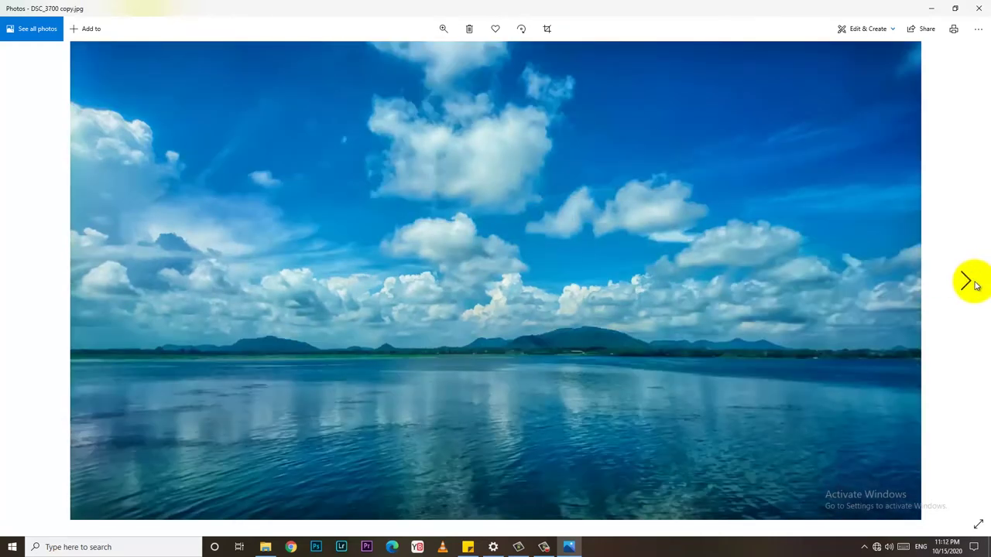
{"action": "left_click", "coordinate": [974, 287]}
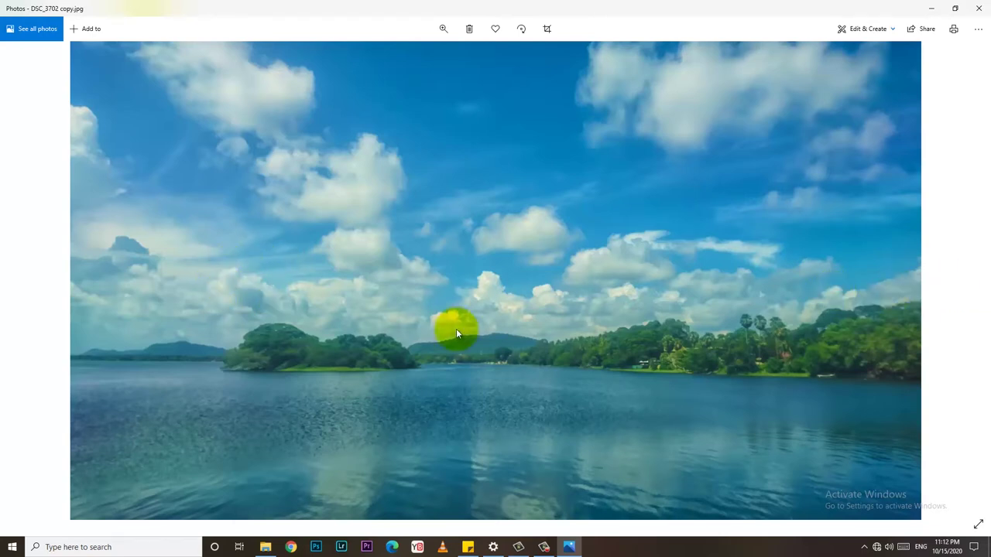
{"action": "right_click", "coordinate": [485, 264]}
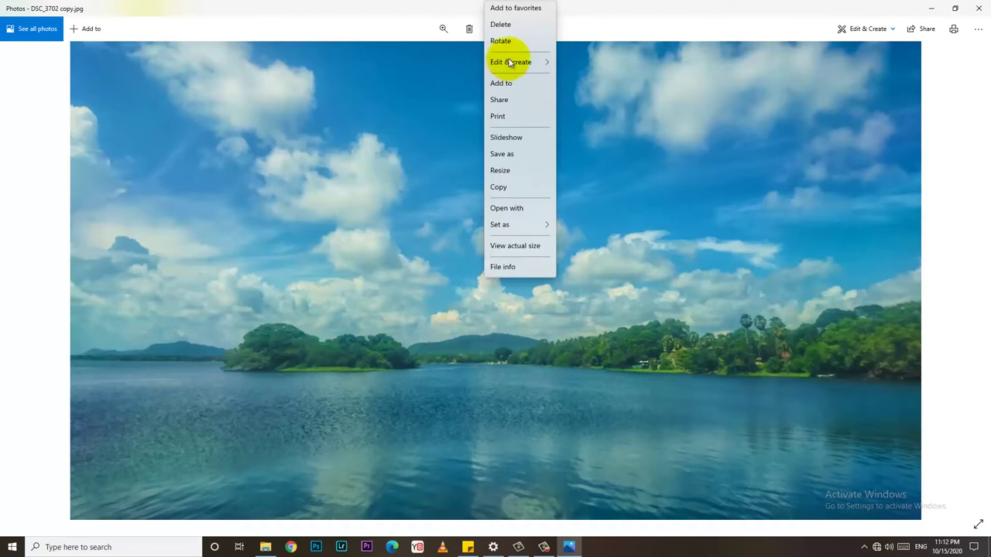
{"action": "left_click", "coordinate": [531, 214]}
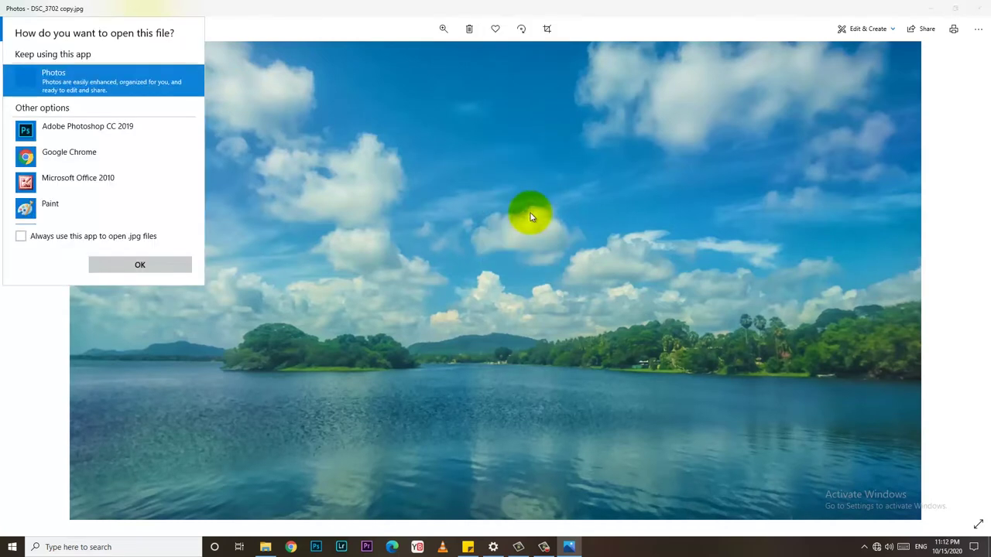
{"action": "left_click", "coordinate": [90, 135]}
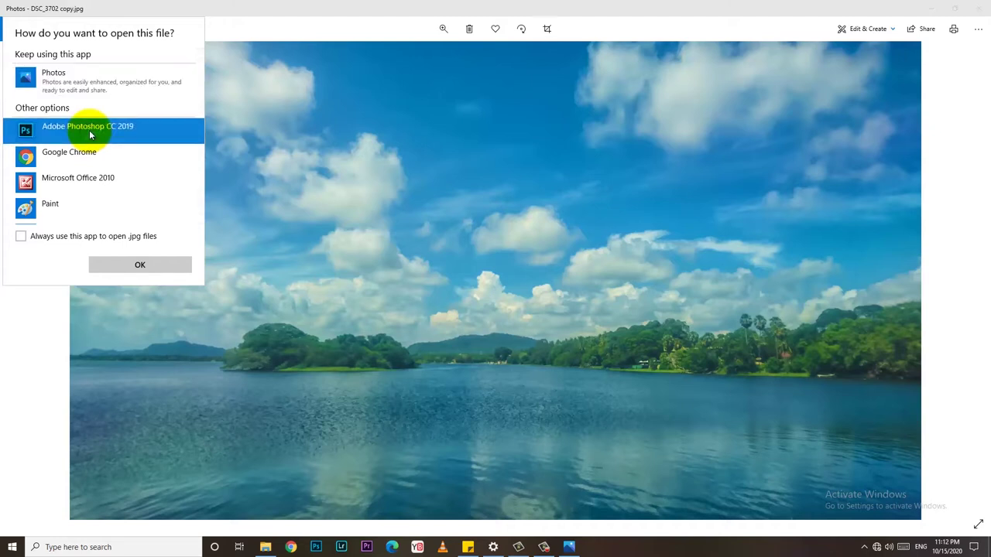
{"action": "double_click", "coordinate": [90, 135]}
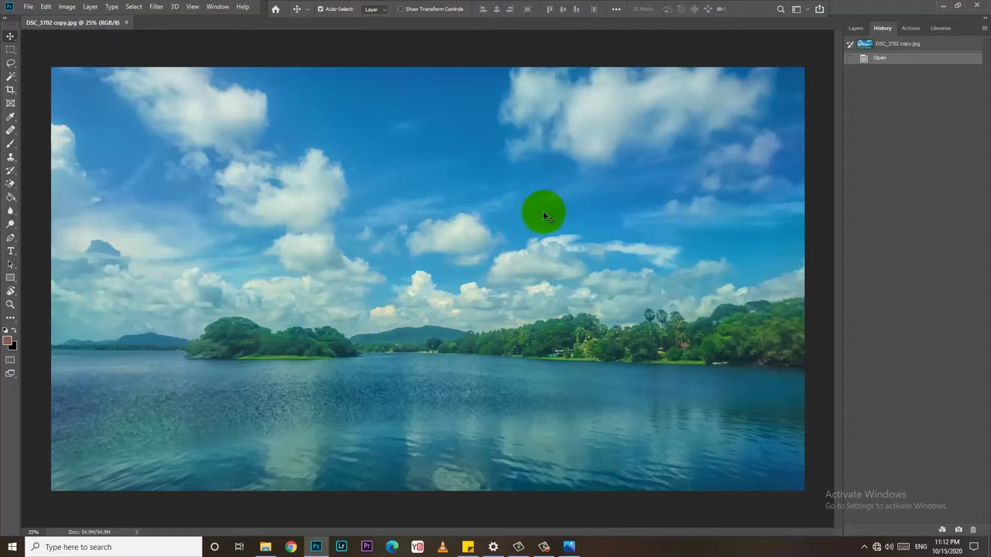
Step: Rotate the whole image 180° via Image > Image Rotation so the sky is at the bottom
{"action": "left_click", "coordinate": [67, 7]}
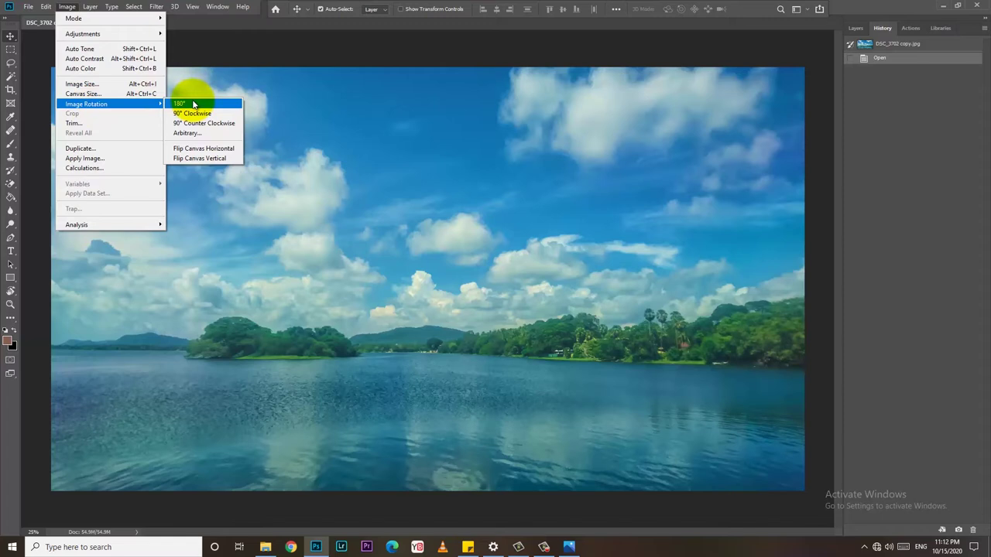
{"action": "mouse_move", "coordinate": [86, 104]}
{"action": "left_click", "coordinate": [194, 104]}
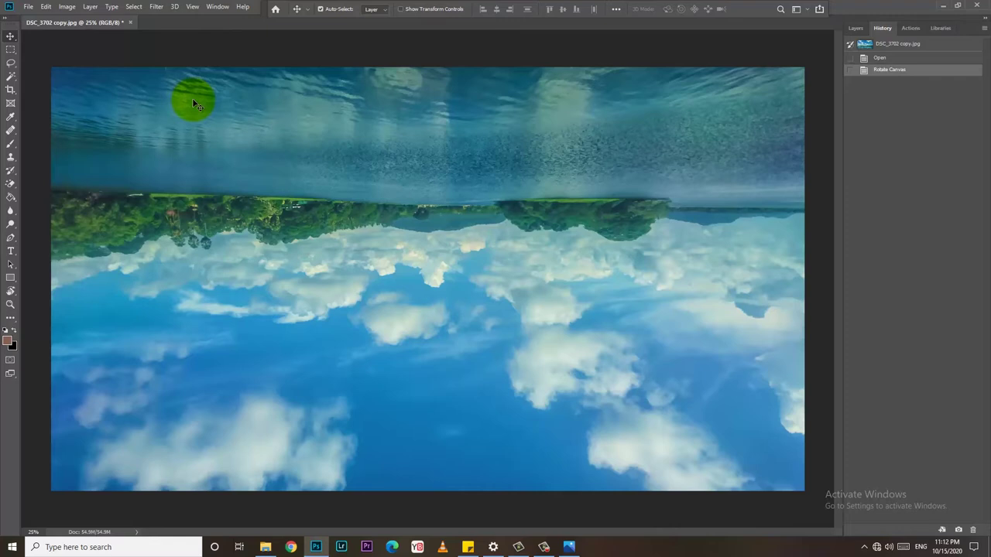
{"action": "left_click", "coordinate": [68, 7]}
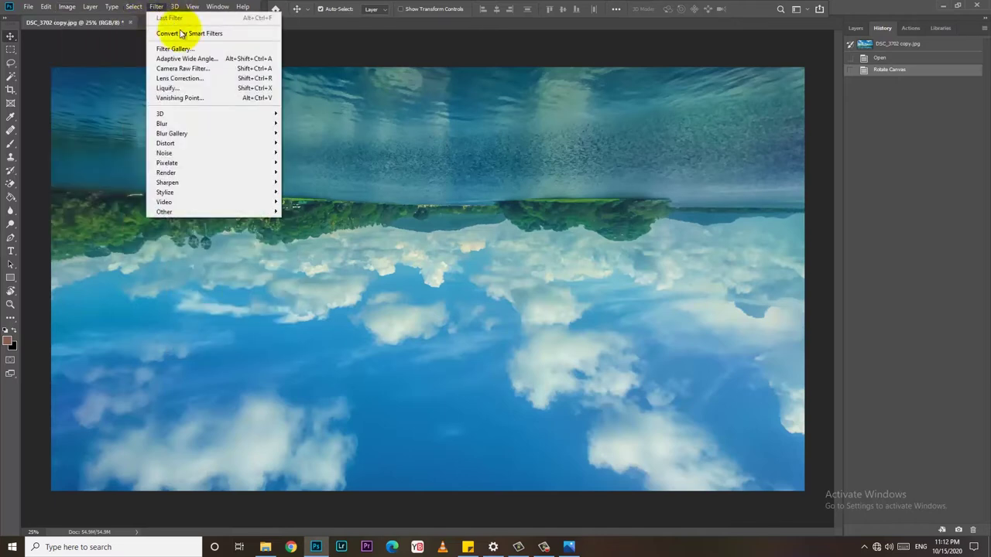
{"action": "mouse_move", "coordinate": [166, 143]}
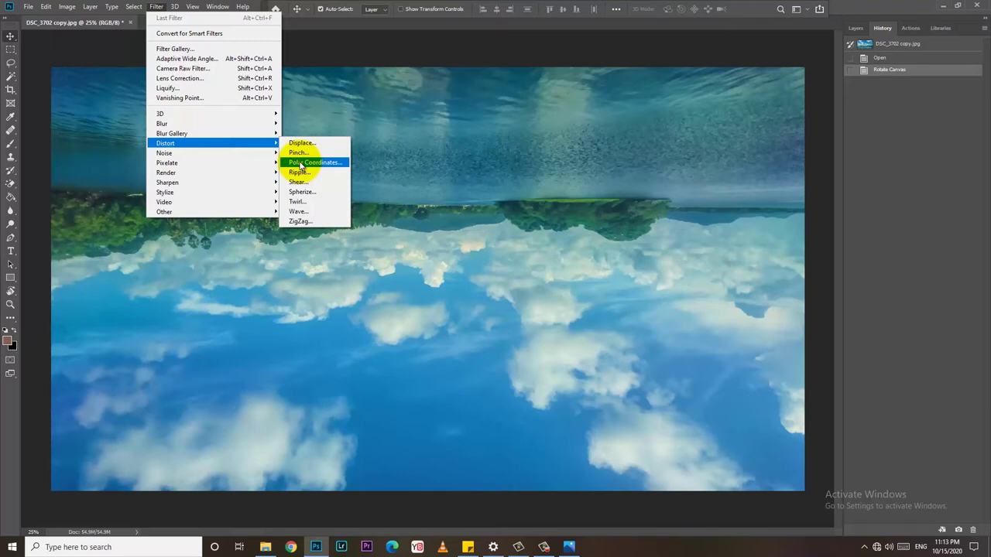
Step: Apply the Polar Coordinates filter set to Rectangular to Polar, forming the tiny planet
{"action": "left_click", "coordinate": [300, 162]}
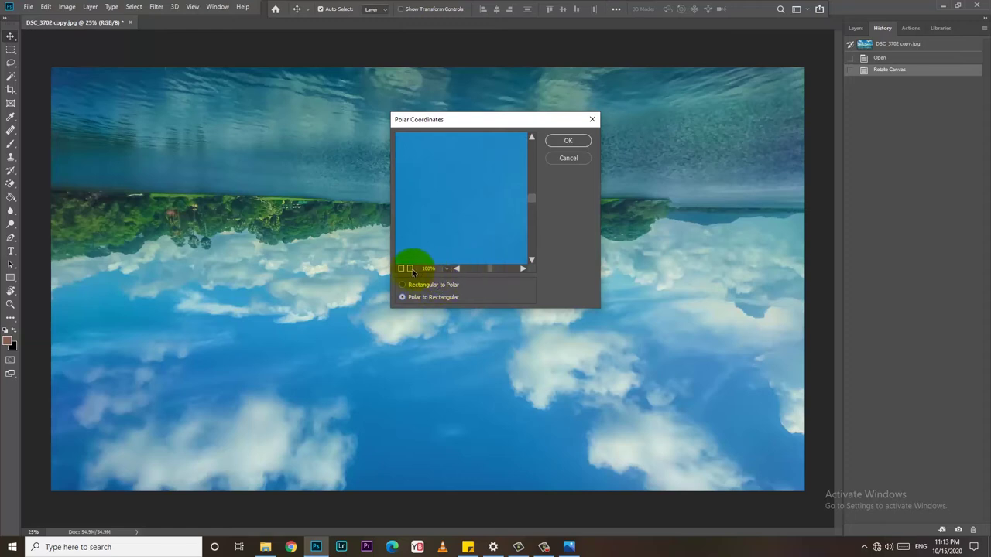
{"action": "left_click", "coordinate": [401, 268]}
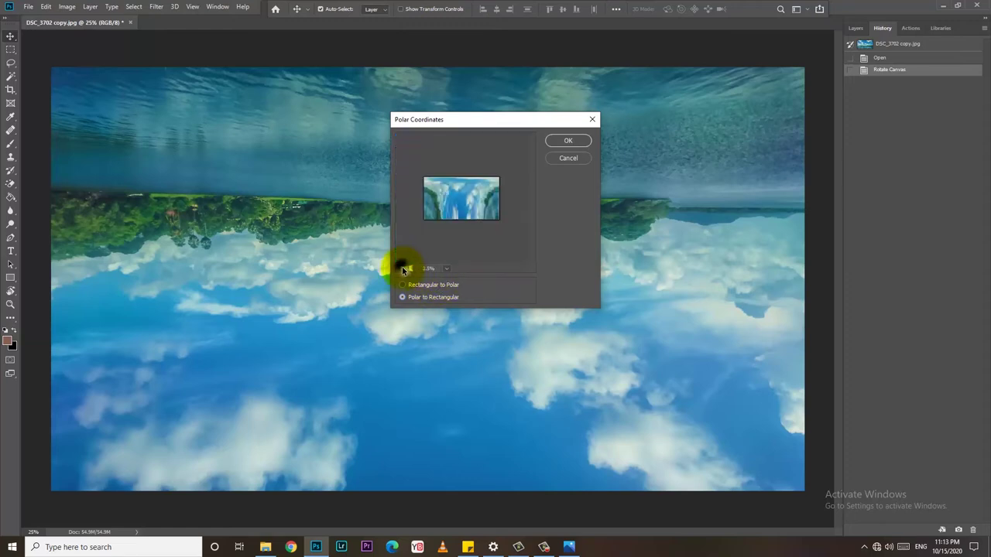
{"action": "left_click", "coordinate": [408, 268]}
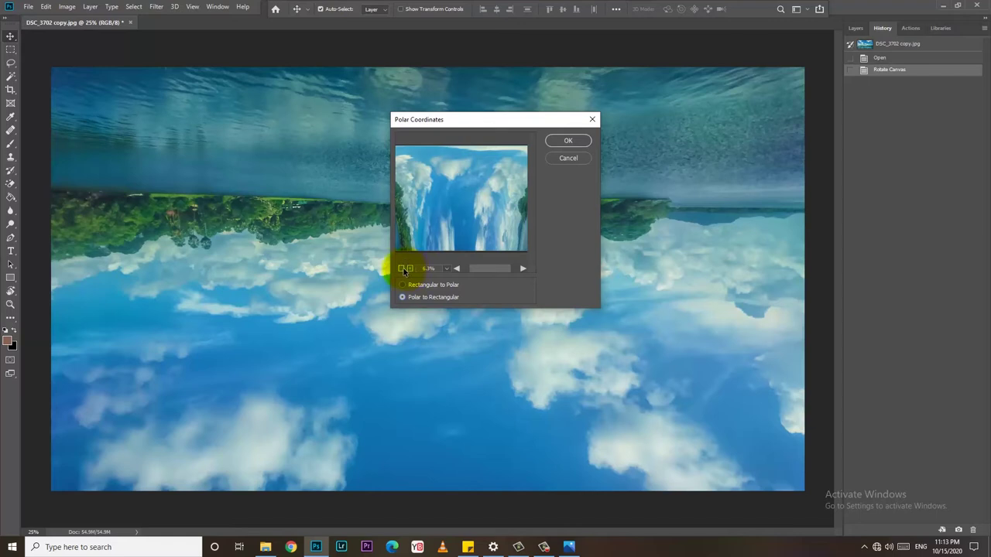
{"action": "left_click", "coordinate": [403, 268]}
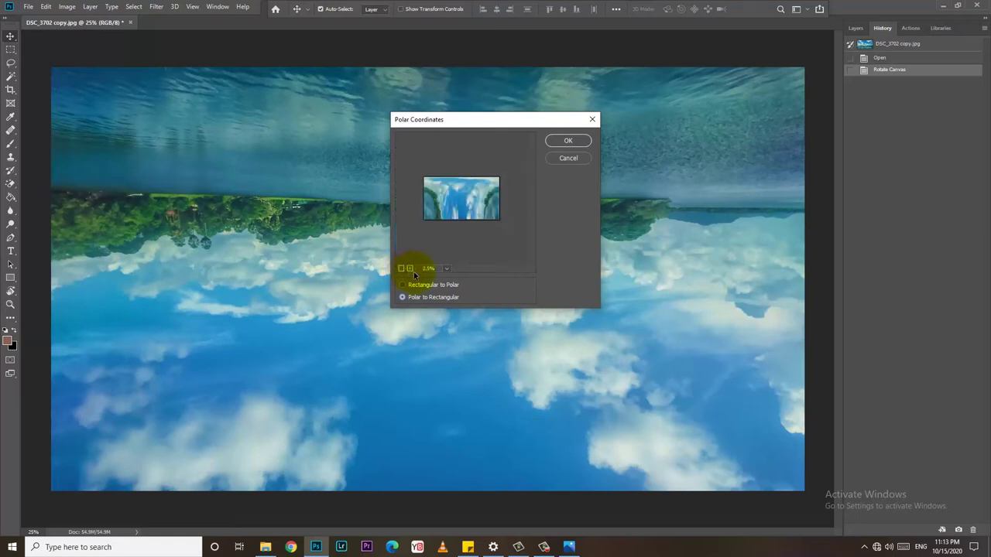
{"action": "left_click", "coordinate": [403, 285]}
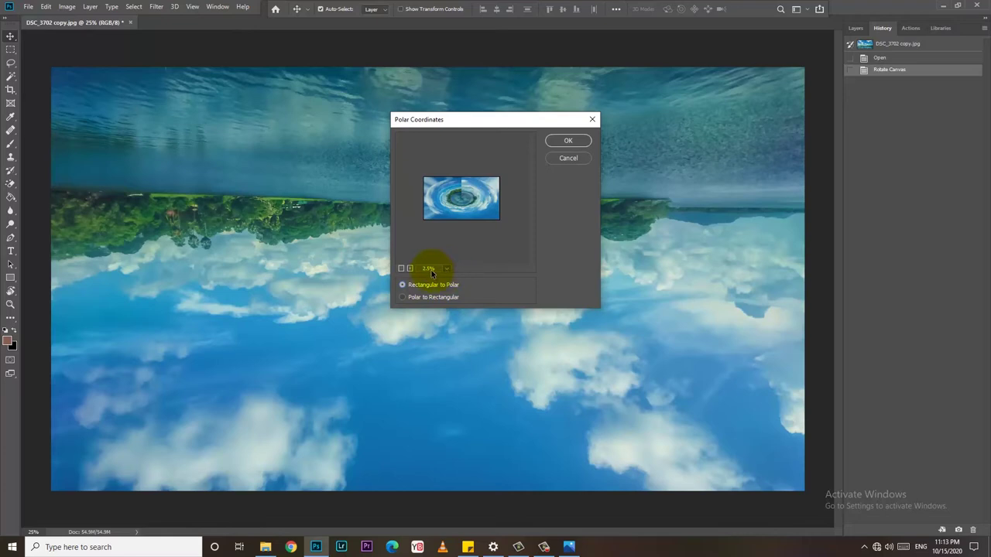
{"action": "left_click", "coordinate": [410, 269]}
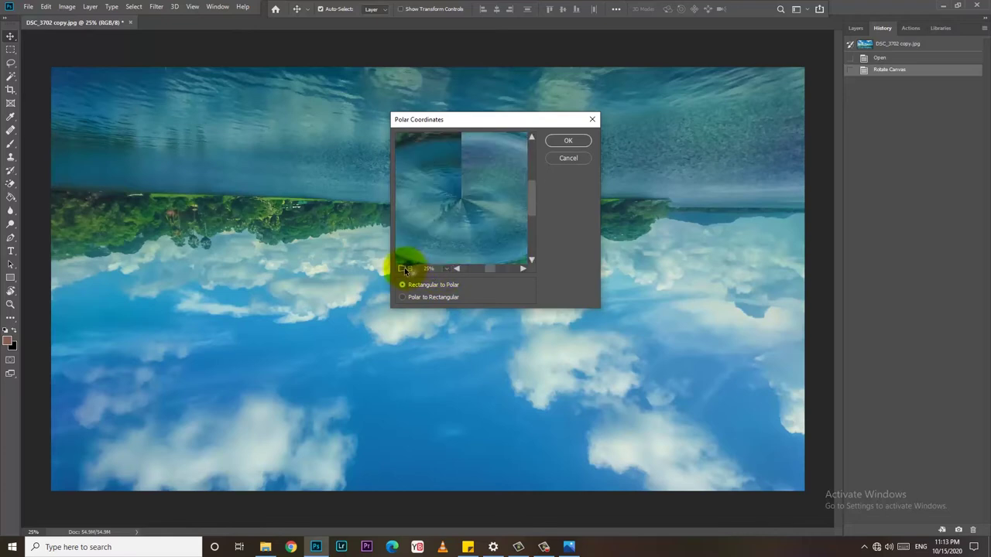
{"action": "left_click", "coordinate": [402, 268]}
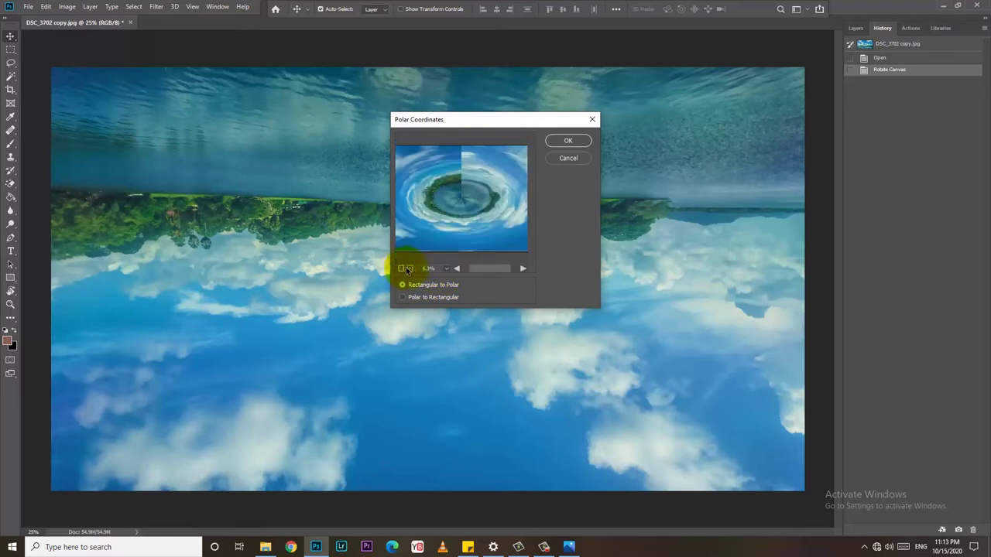
{"action": "mouse_move", "coordinate": [409, 234]}
{"action": "left_mouse_down"}
{"action": "mouse_move", "coordinate": [473, 236]}
{"action": "mouse_move", "coordinate": [479, 209]}
{"action": "mouse_move", "coordinate": [496, 225]}
{"action": "left_mouse_up"}
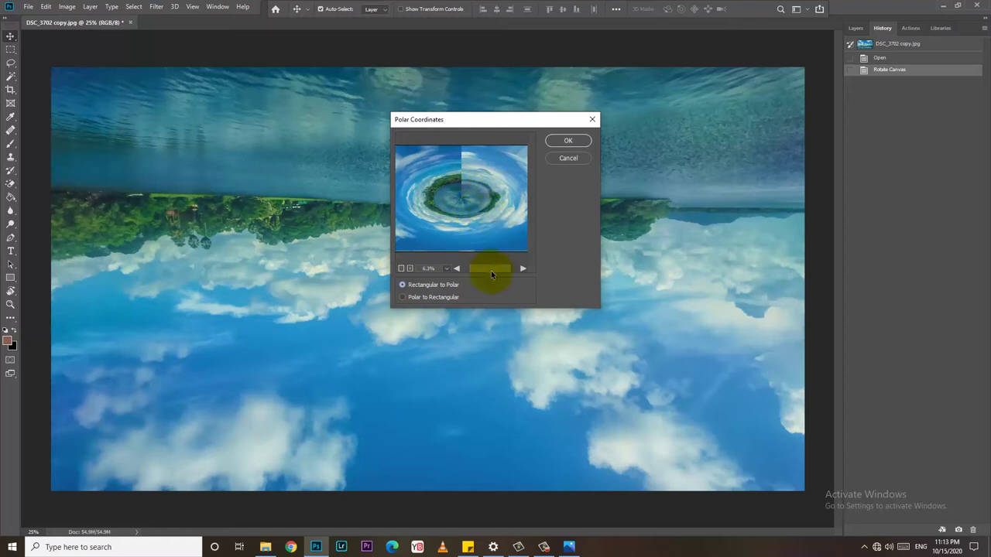
{"action": "left_click", "coordinate": [574, 143]}
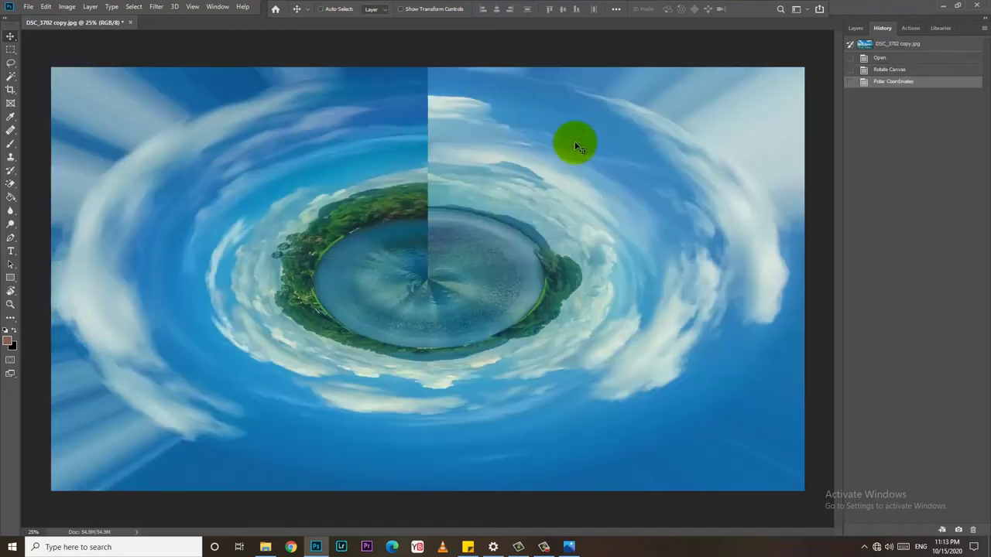
{"action": "key", "text": "ctrl+plus"}
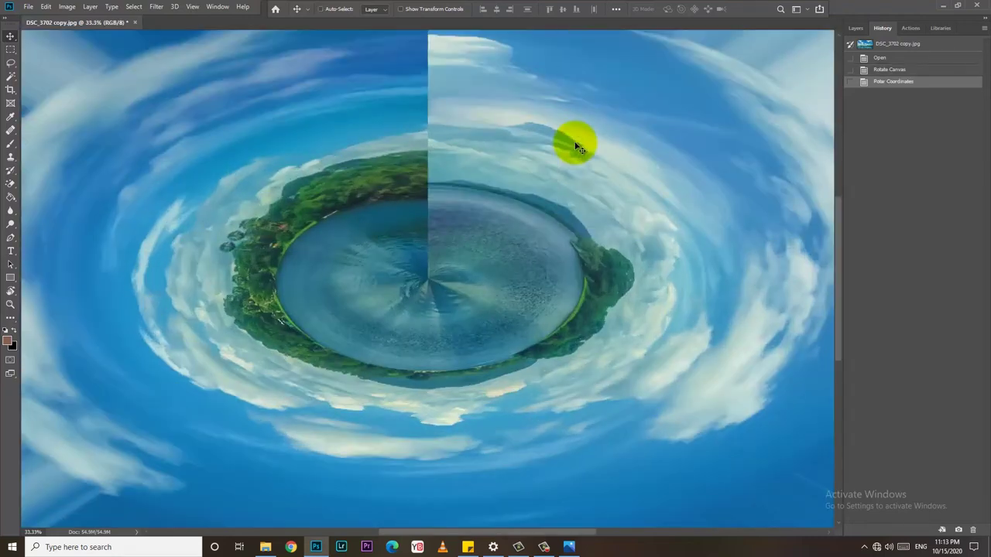
{"action": "key", "text": "ctrl+minus"}
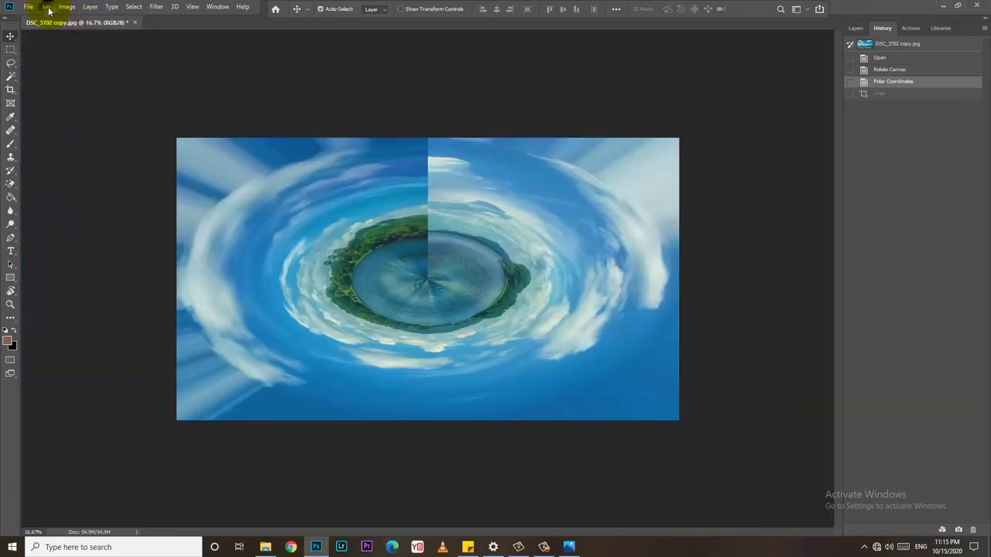
{"action": "left_click", "coordinate": [47, 8]}
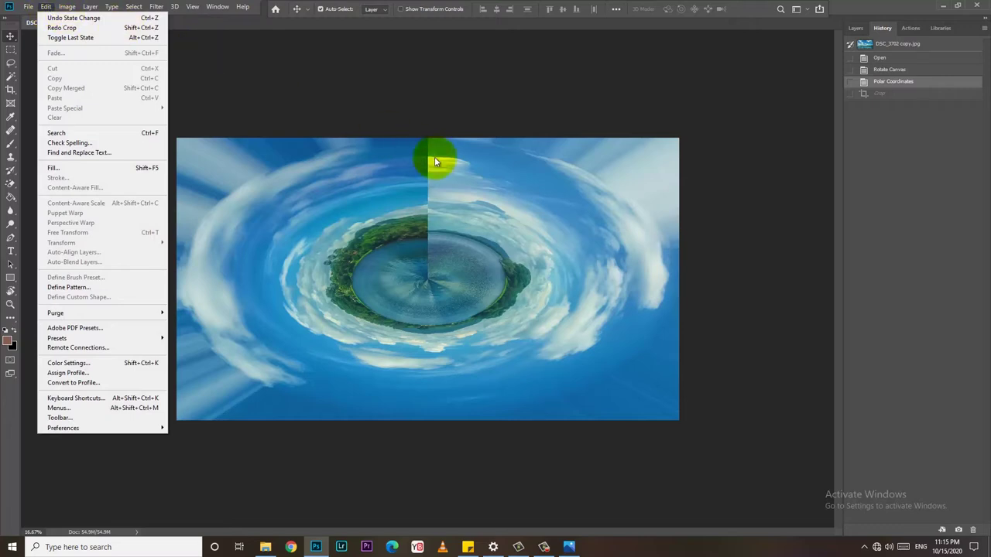
{"action": "left_click", "coordinate": [426, 224]}
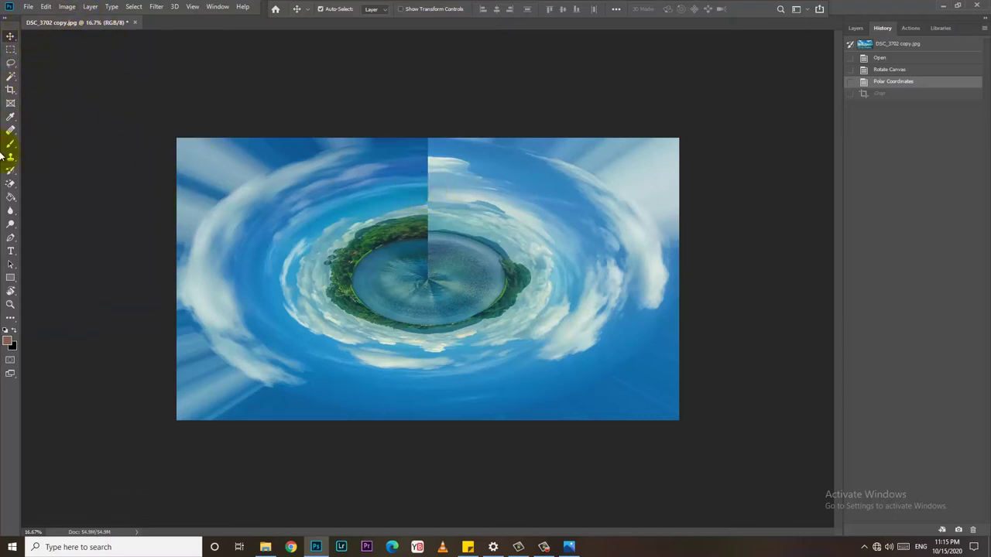
Step: Unlock the background into a movable layer and slide the planet image right
{"action": "left_click_drag", "start_coordinate": [373, 230], "coordinate": [397, 226]}
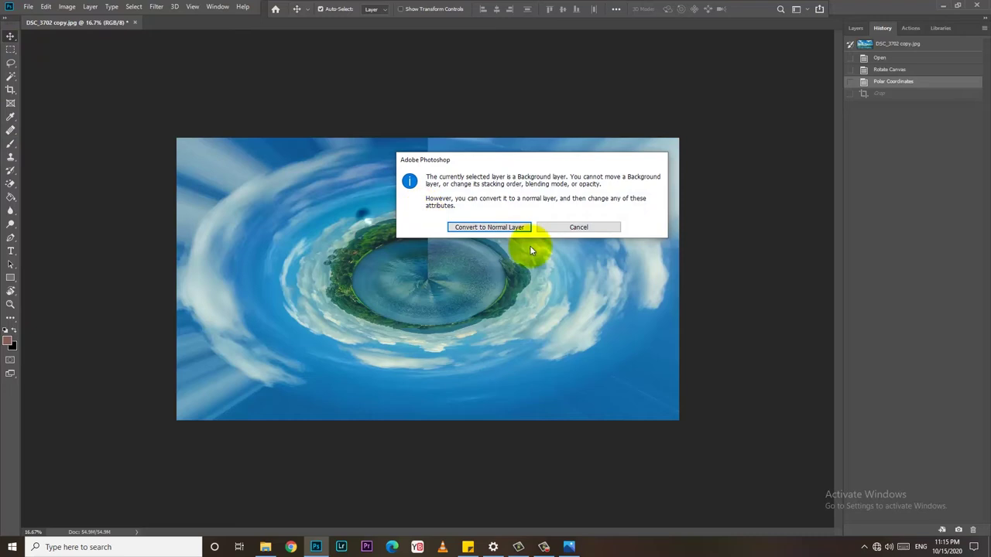
{"action": "left_click", "coordinate": [492, 227]}
{"action": "mouse_move", "coordinate": [544, 224]}
{"action": "left_mouse_down"}
{"action": "mouse_move", "coordinate": [580, 223]}
{"action": "mouse_move", "coordinate": [516, 219]}
{"action": "left_mouse_up"}
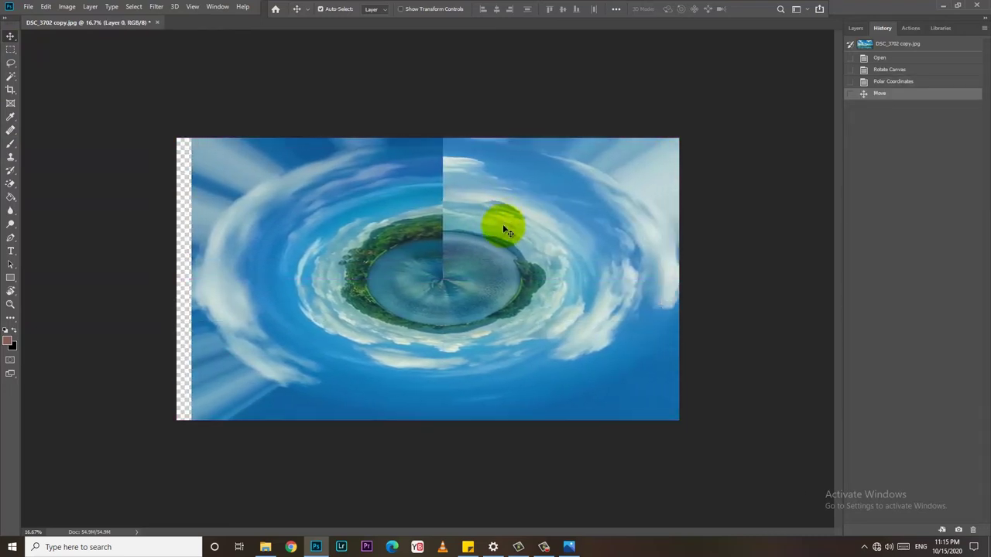
Step: Free Transform the layer narrower and taller toward a square, then nudge it right and down
{"action": "key", "text": "ctrl+t"}
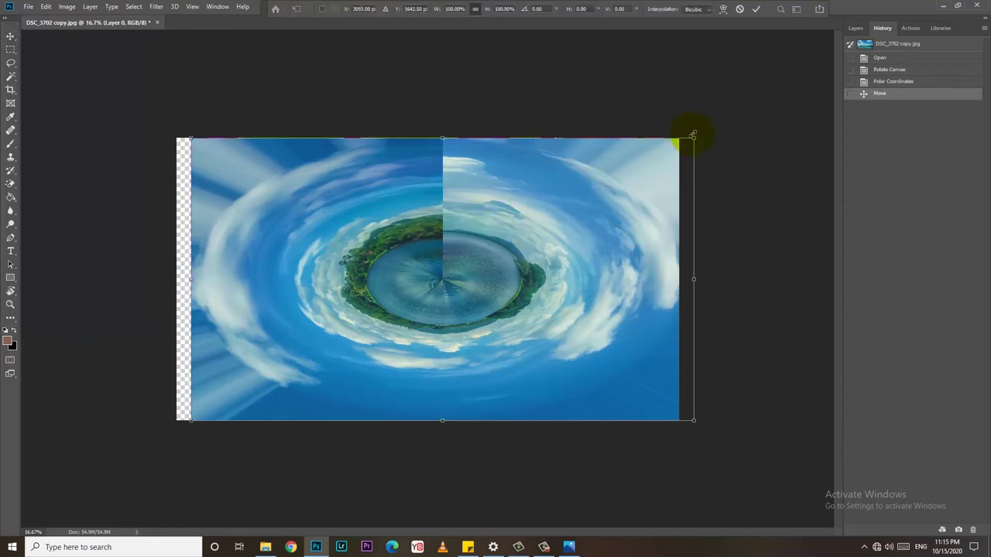
{"action": "mouse_move", "coordinate": [679, 137]}
{"action": "left_mouse_down"}
{"action": "mouse_move", "coordinate": [635, 125]}
{"action": "mouse_move", "coordinate": [612, 101]}
{"action": "left_mouse_up"}
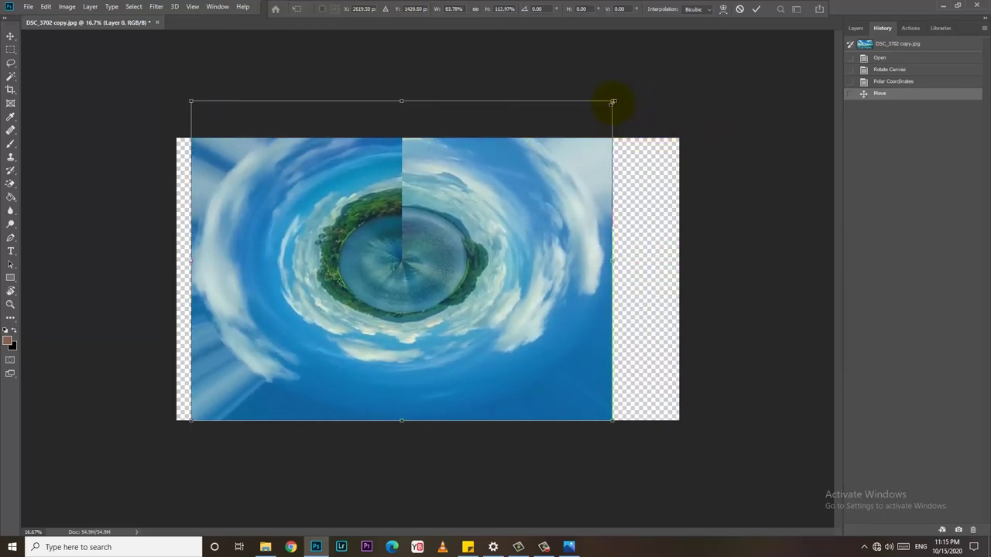
{"action": "mouse_move", "coordinate": [546, 191]}
{"action": "left_mouse_down"}
{"action": "mouse_move", "coordinate": [556, 192]}
{"action": "mouse_move", "coordinate": [507, 199]}
{"action": "left_mouse_up"}
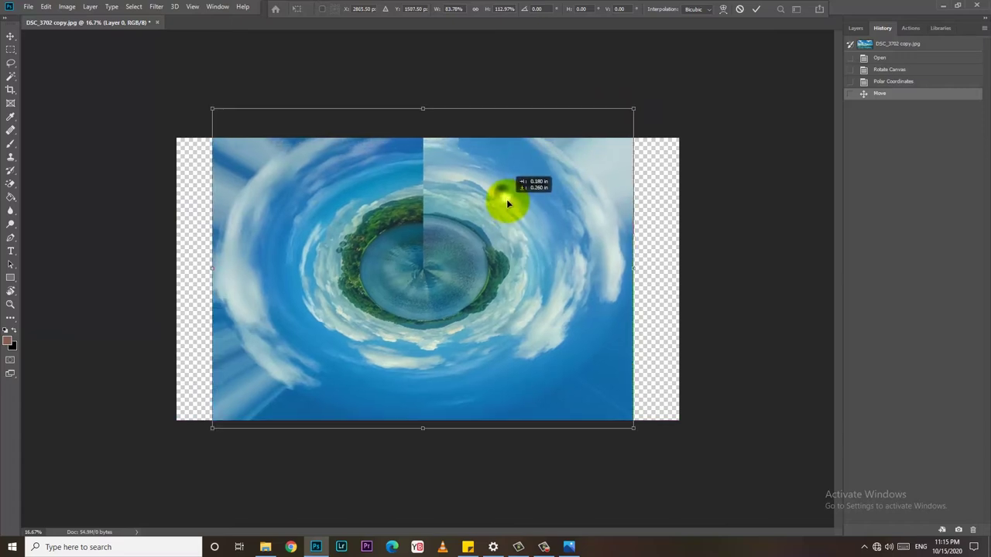
{"action": "left_click_drag", "start_coordinate": [634, 109], "coordinate": [633, 109]}
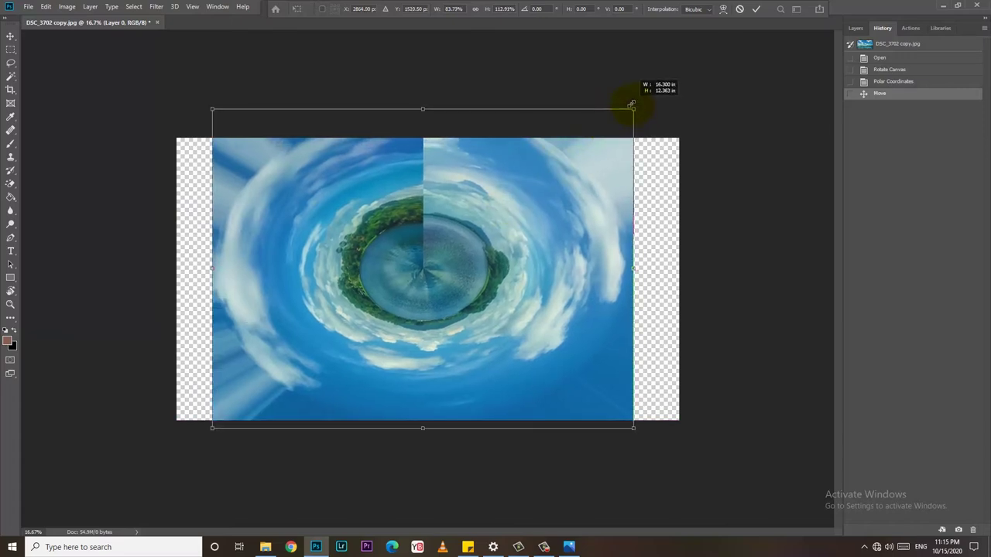
{"action": "double_click", "coordinate": [555, 188]}
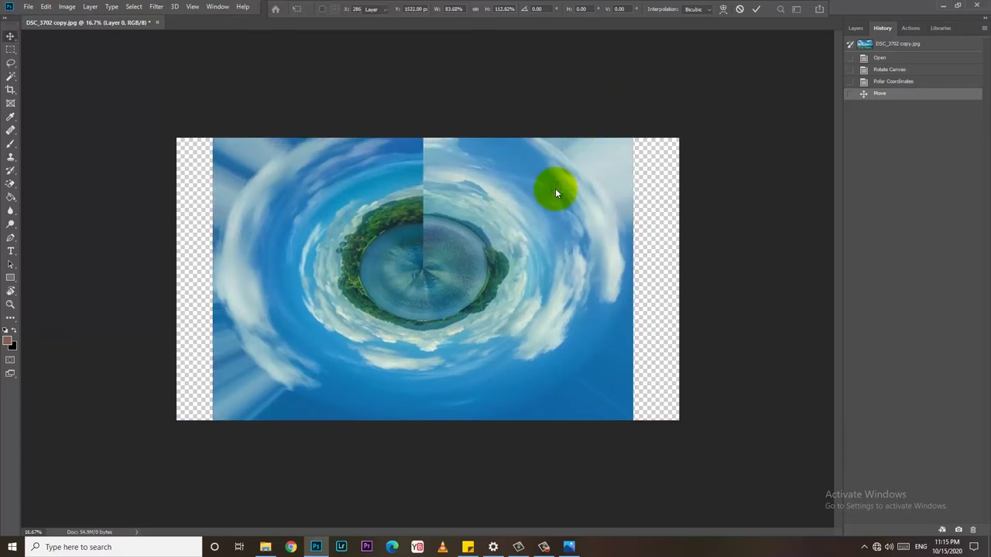
{"action": "left_click_drag", "start_coordinate": [514, 237], "coordinate": [517, 242]}
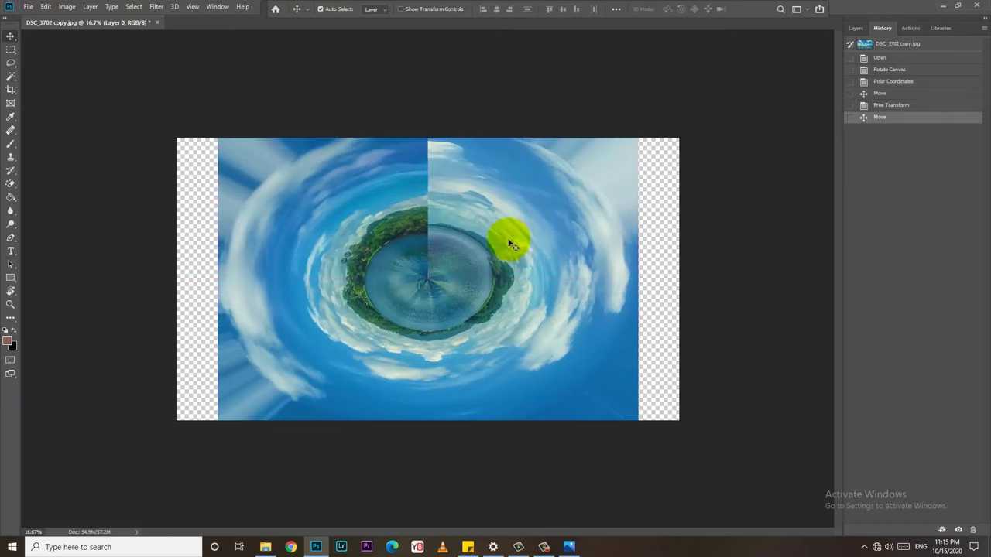
Step: Set the Crop tool to a 1:1 (Square) aspect ratio
{"action": "left_click", "coordinate": [10, 89]}
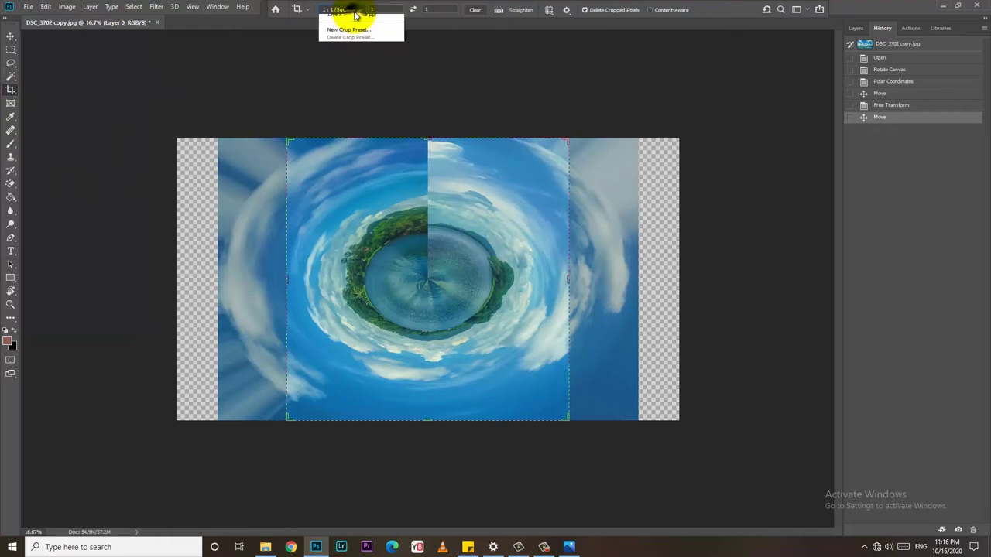
{"action": "left_click", "coordinate": [352, 11]}
{"action": "left_click", "coordinate": [356, 50]}
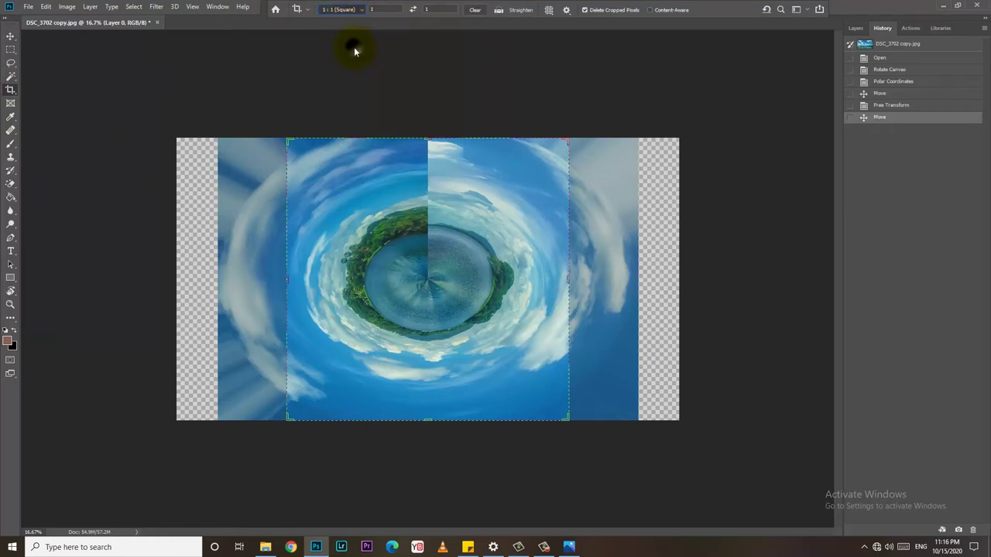
{"action": "left_click", "coordinate": [353, 10]}
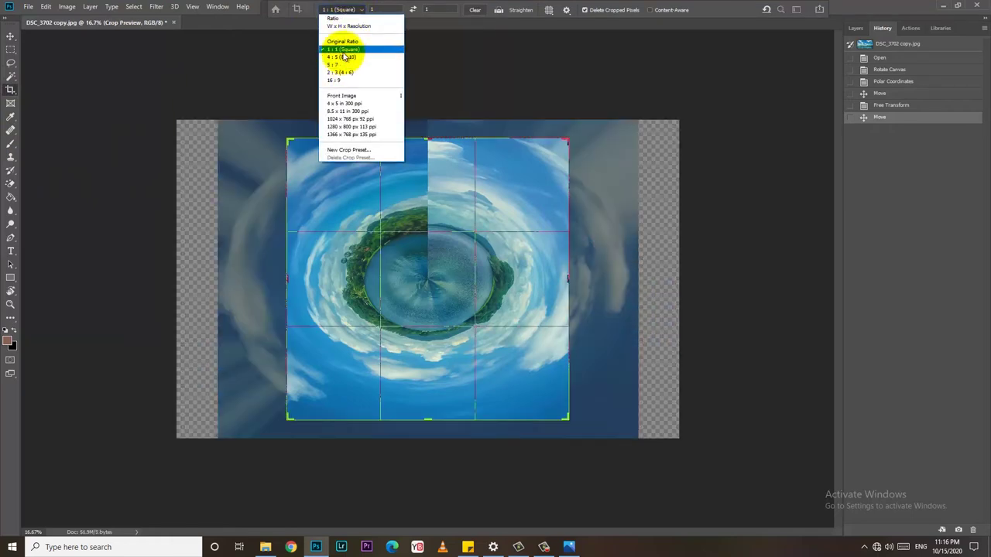
{"action": "left_click", "coordinate": [343, 49]}
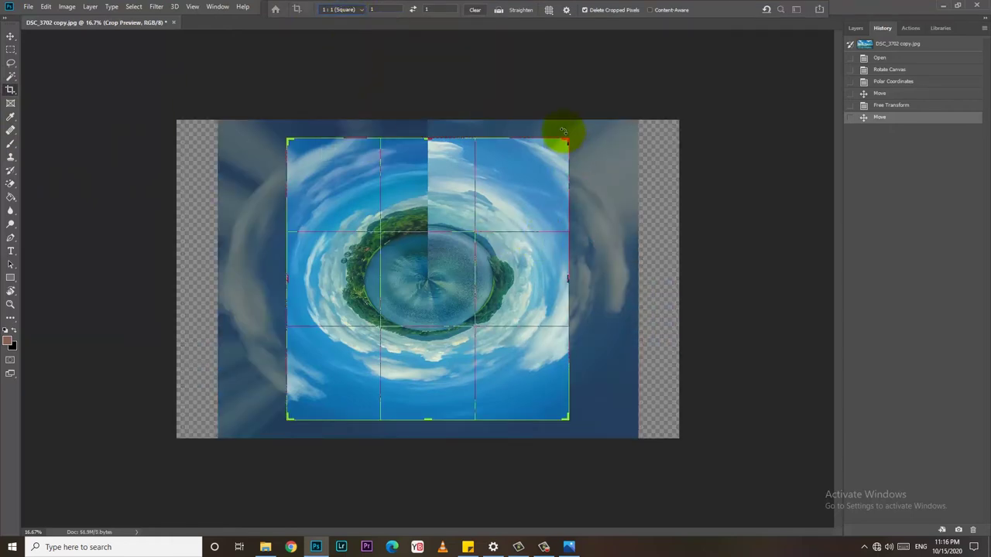
Step: Fit the square crop box tightly around the planet and commit the crop
{"action": "left_click_drag", "start_coordinate": [567, 141], "coordinate": [567, 139]}
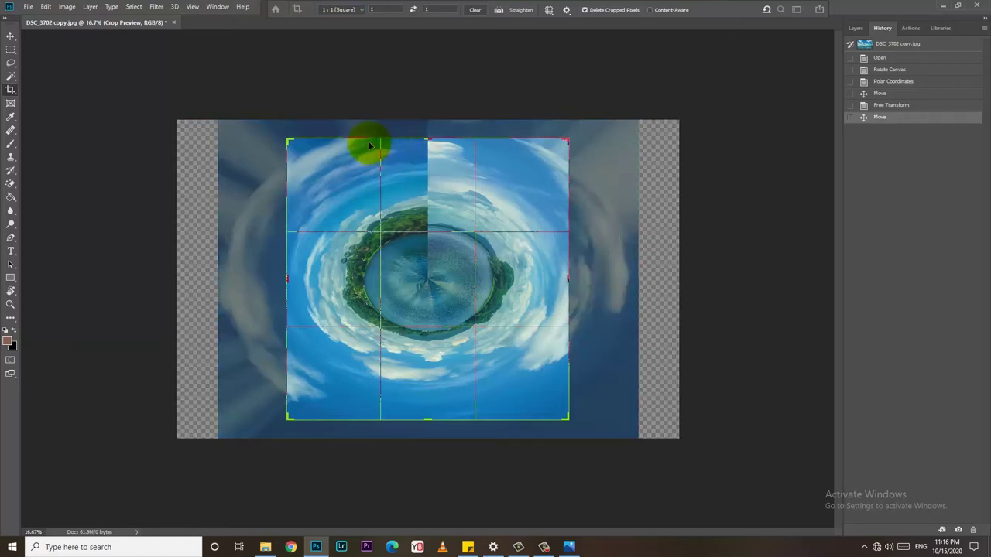
{"action": "left_click_drag", "start_coordinate": [287, 141], "coordinate": [286, 134]}
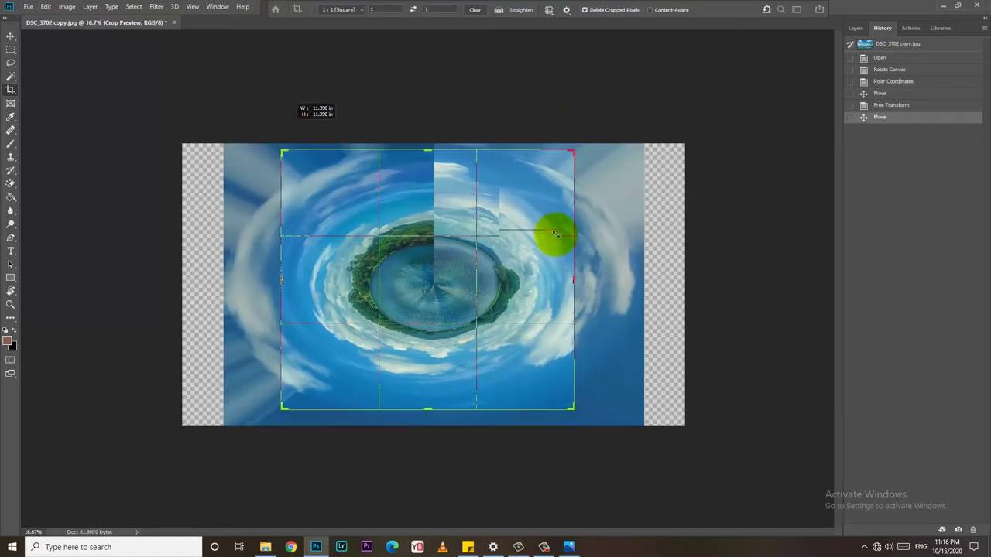
{"action": "left_click_drag", "start_coordinate": [576, 422], "coordinate": [566, 405]}
{"action": "left_click_drag", "start_coordinate": [290, 142], "coordinate": [294, 150]}
{"action": "left_click_drag", "start_coordinate": [549, 398], "coordinate": [542, 392]}
{"action": "left_click_drag", "start_coordinate": [489, 298], "coordinate": [484, 296]}
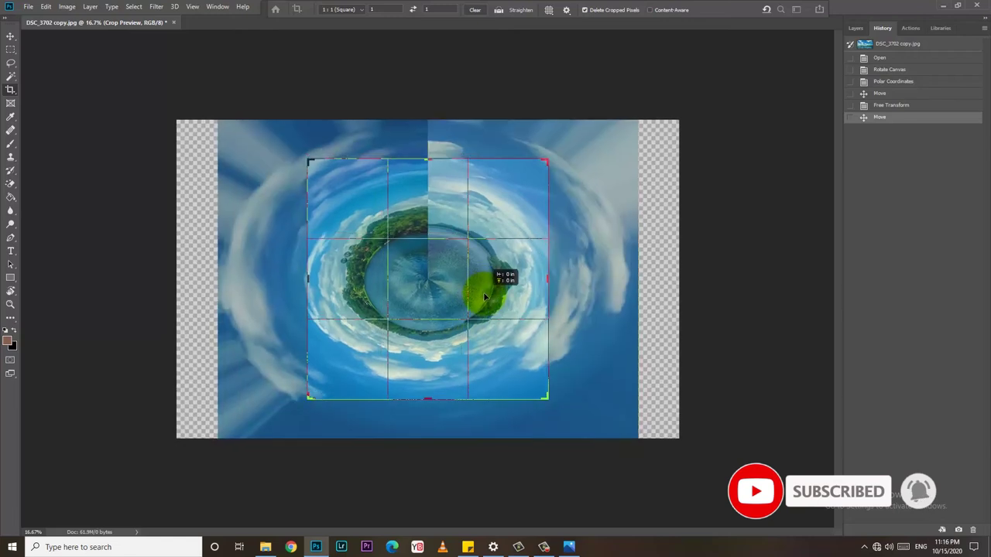
{"action": "key", "text": "Return"}
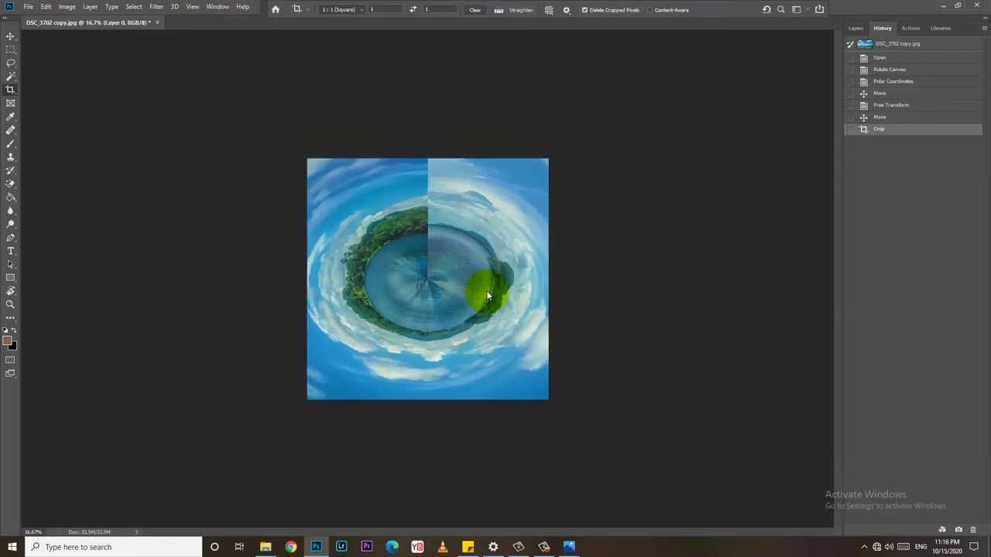
Step: Apply a second crop to the squared image and zoom the view to 50%
{"action": "left_click", "coordinate": [486, 290]}
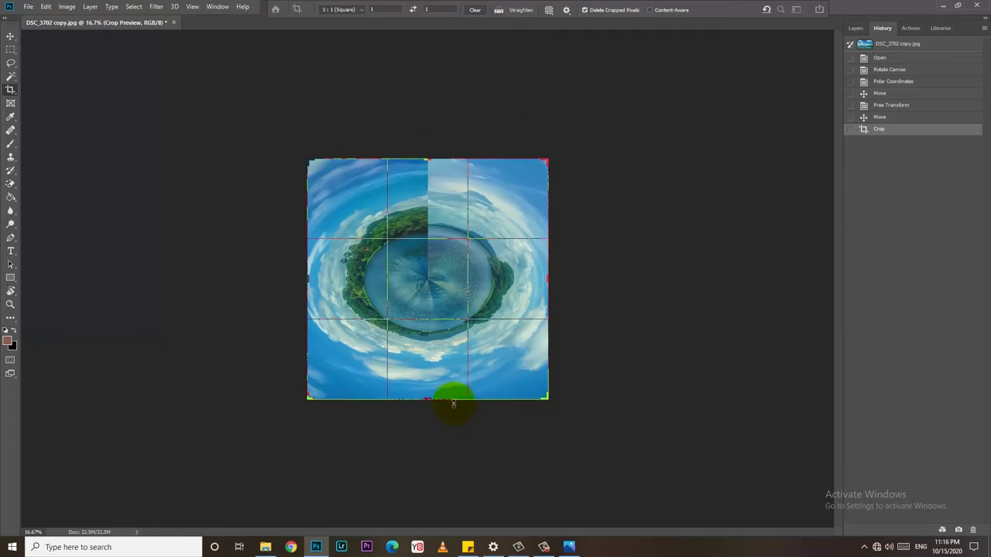
{"action": "double_click", "coordinate": [480, 302]}
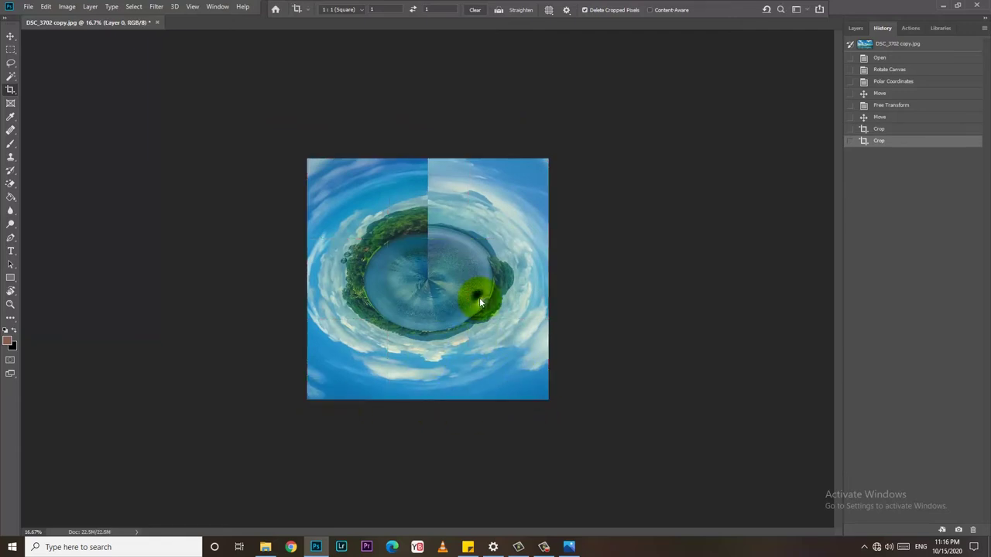
{"action": "key", "text": "ctrl+plus"}
{"action": "key", "text": "ctrl+plus"}
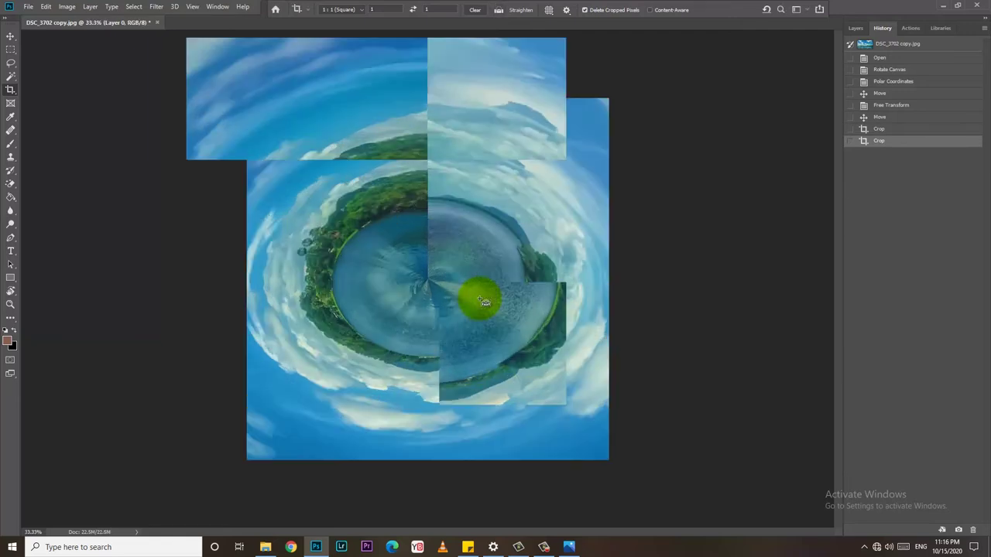
{"action": "key", "text": "ctrl+plus"}
{"action": "scroll", "coordinate": [469, 288], "scroll_direction": "up", "scroll_amount": 3}
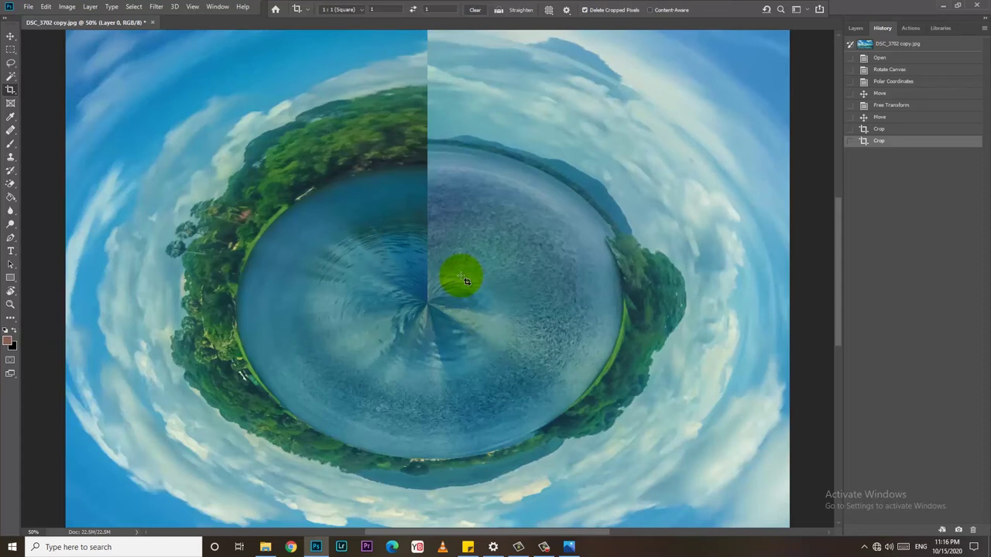
{"action": "key", "text": "j"}
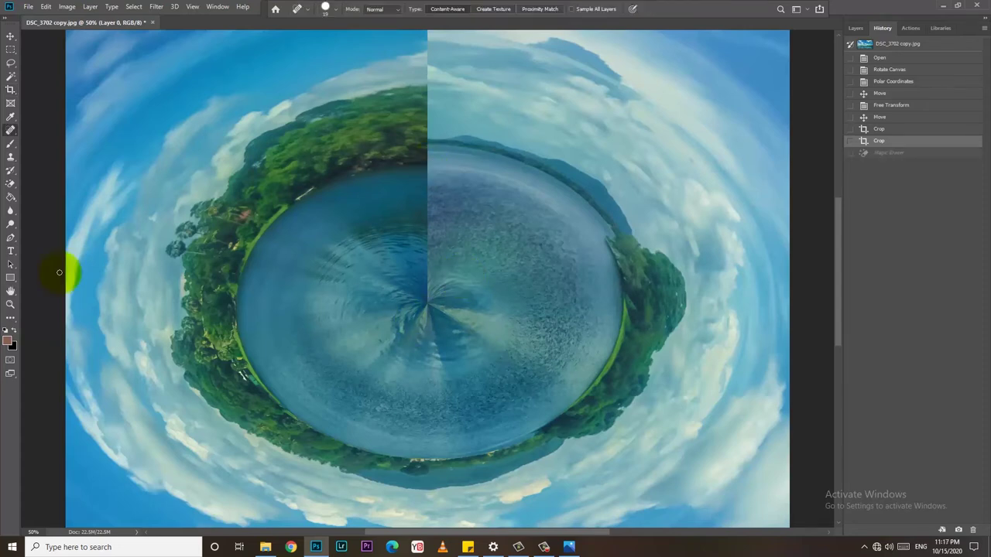
Step: Select the Spot Healing Brush and raise the brush size to 25
{"action": "right_click", "coordinate": [12, 133]}
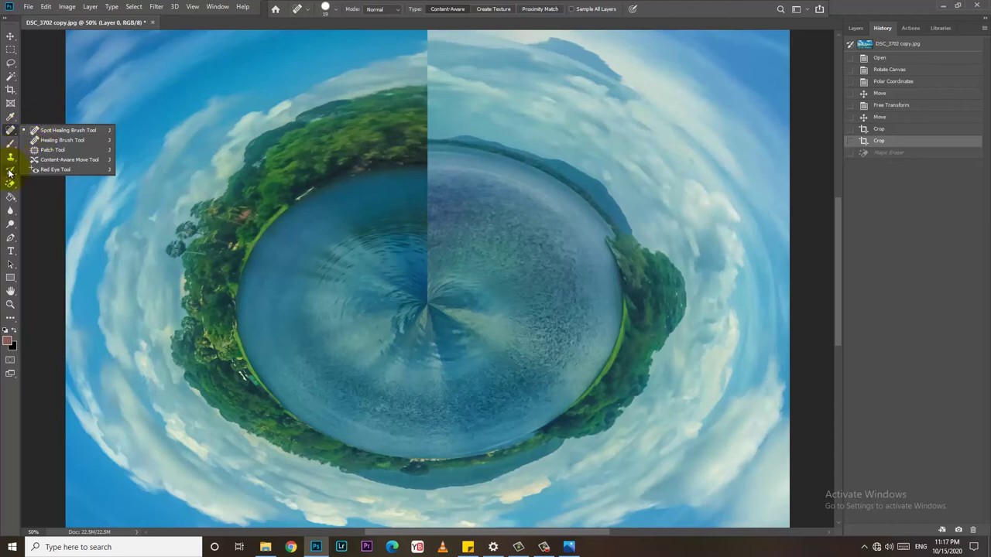
{"action": "left_click", "coordinate": [13, 158]}
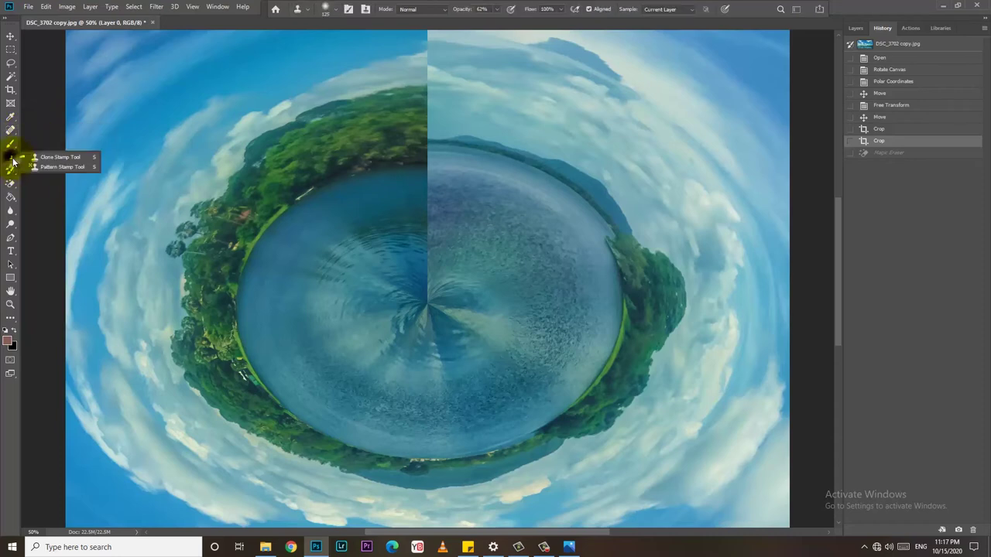
{"action": "left_click", "coordinate": [65, 158]}
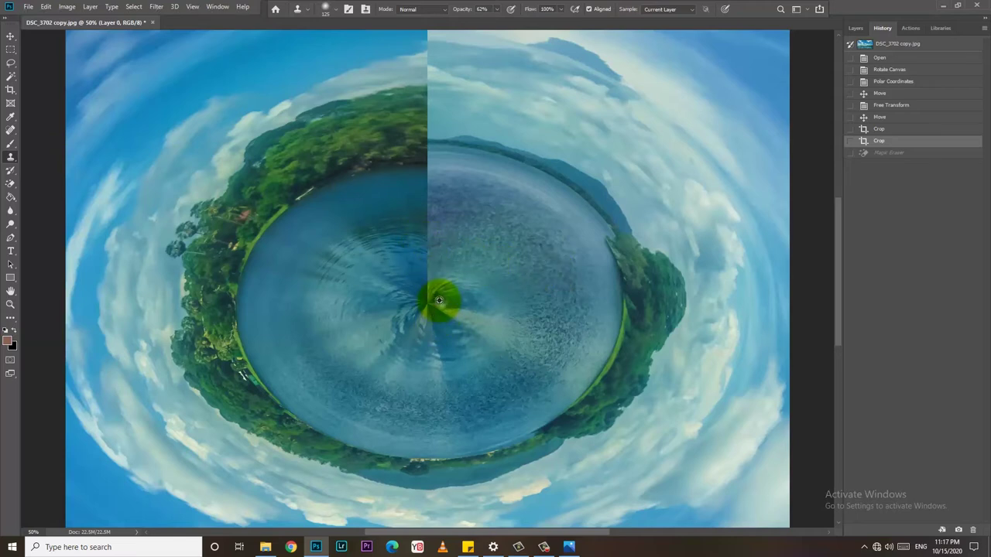
{"action": "left_click", "coordinate": [11, 131]}
{"action": "right_click", "coordinate": [11, 131]}
{"action": "left_click", "coordinate": [52, 131]}
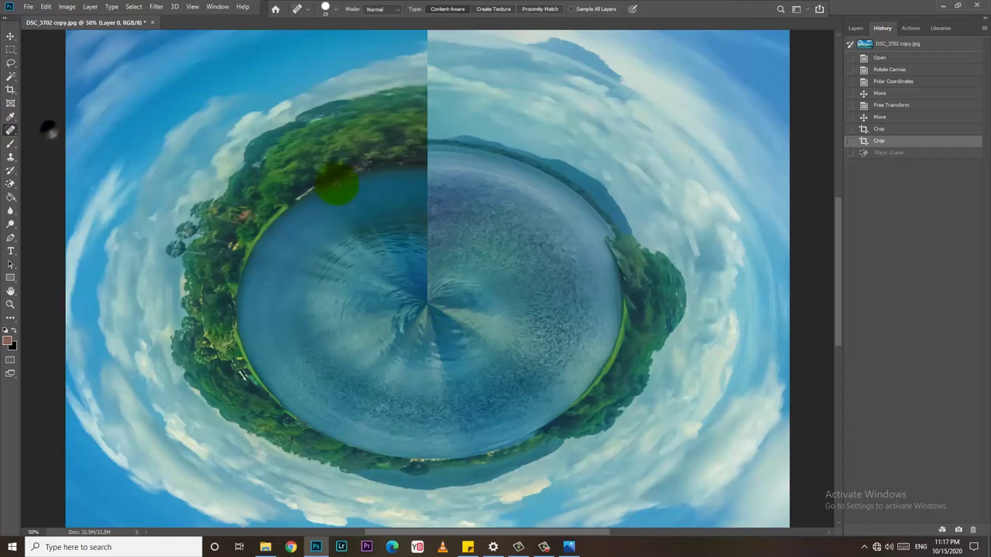
{"action": "key", "text": "bracketright"}
Step: Paint spot-healing and clone-stamp strokes along the vertical seam through the lake
{"action": "mouse_move", "coordinate": [427, 176]}
{"action": "left_mouse_down"}
{"action": "mouse_move", "coordinate": [429, 215]}
{"action": "mouse_move", "coordinate": [434, 177]}
{"action": "mouse_move", "coordinate": [416, 196]}
{"action": "mouse_move", "coordinate": [433, 224]}
{"action": "mouse_move", "coordinate": [427, 240]}
{"action": "mouse_move", "coordinate": [439, 222]}
{"action": "left_mouse_up"}
{"action": "right_click", "coordinate": [11, 130]}
{"action": "left_click", "coordinate": [47, 144]}
{"action": "key", "text": "ctrl+z"}
{"action": "right_click", "coordinate": [10, 130]}
{"action": "left_click", "coordinate": [62, 130]}
{"action": "left_click_drag", "start_coordinate": [430, 143], "coordinate": [432, 171]}
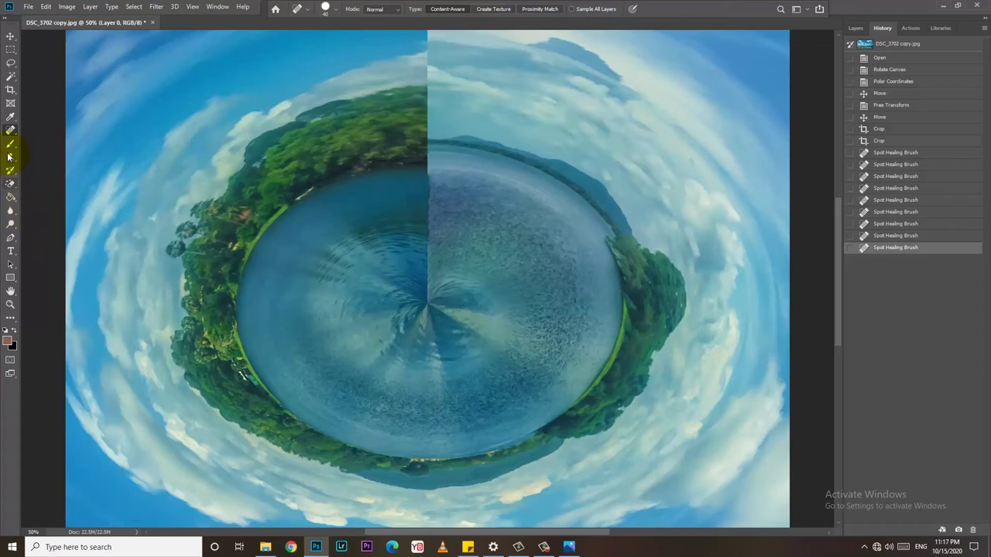
{"action": "key", "text": "s"}
{"action": "mouse_move", "coordinate": [462, 267]}
{"action": "left_mouse_down"}
{"action": "mouse_move", "coordinate": [405, 264]}
{"action": "mouse_move", "coordinate": [436, 250]}
{"action": "mouse_move", "coordinate": [411, 258]}
{"action": "mouse_move", "coordinate": [425, 217]}
{"action": "mouse_move", "coordinate": [403, 160]}
{"action": "mouse_move", "coordinate": [431, 122]}
{"action": "mouse_move", "coordinate": [398, 78]}
{"action": "mouse_move", "coordinate": [393, 103]}
{"action": "left_mouse_up"}
Step: Sample water near the lake centre and clone-stamp it over the central seam
{"action": "left_click", "coordinate": [436, 244]}
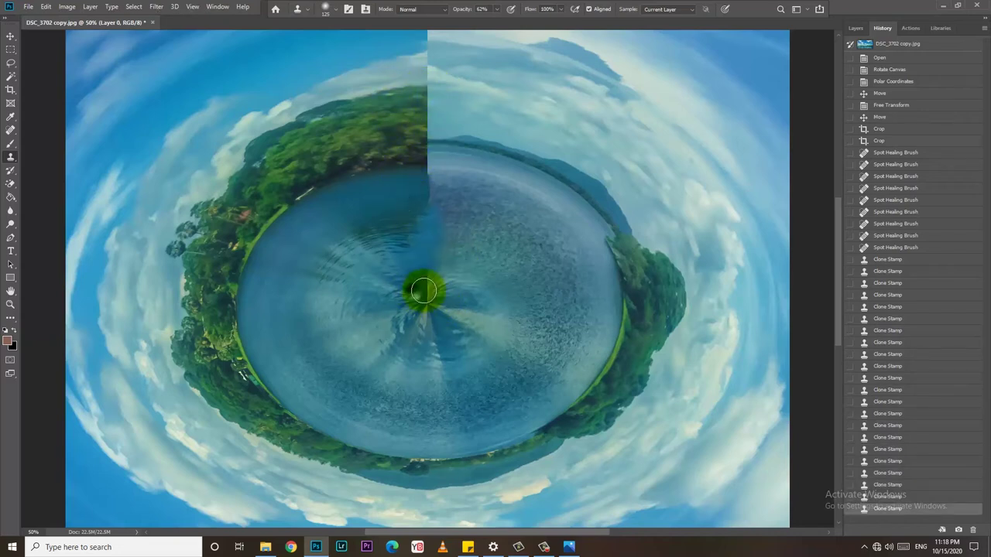
{"action": "left_click", "coordinate": [422, 295], "text": "alt"}
{"action": "left_click", "coordinate": [427, 299]}
{"action": "left_click", "coordinate": [425, 289]}
{"action": "left_click", "coordinate": [425, 287]}
{"action": "left_click", "coordinate": [425, 284]}
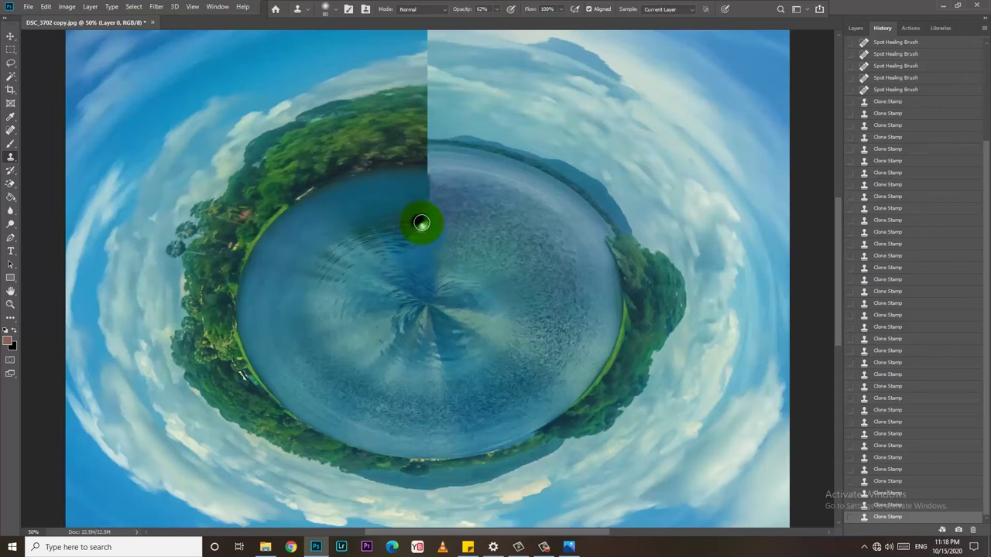
Step: Step back in History and restamp the seam near the upper shore and trees
{"action": "left_click", "coordinate": [415, 210]}
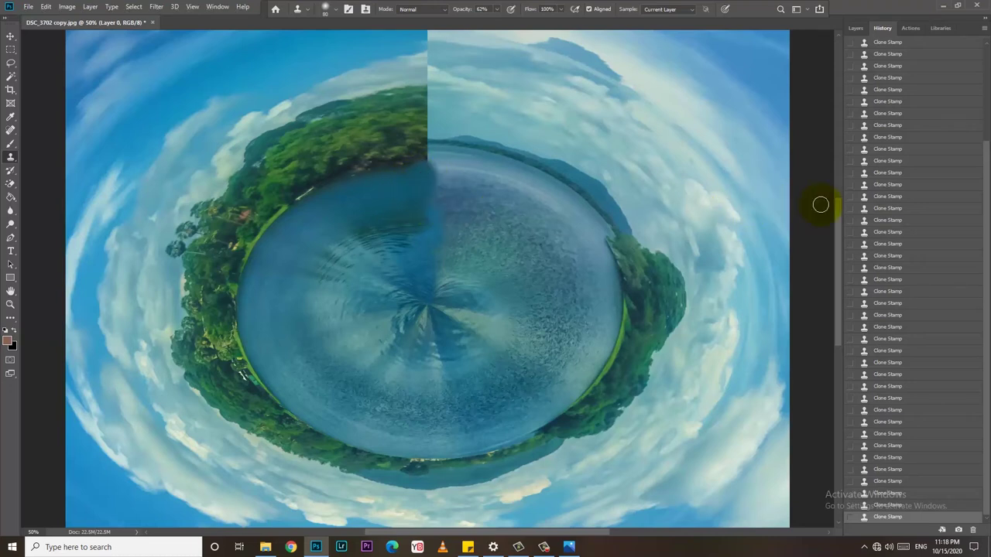
{"action": "mouse_move", "coordinate": [892, 401]}
{"action": "left_mouse_down"}
{"action": "mouse_move", "coordinate": [884, 391]}
{"action": "mouse_move", "coordinate": [902, 369]}
{"action": "mouse_move", "coordinate": [908, 327]}
{"action": "left_mouse_up"}
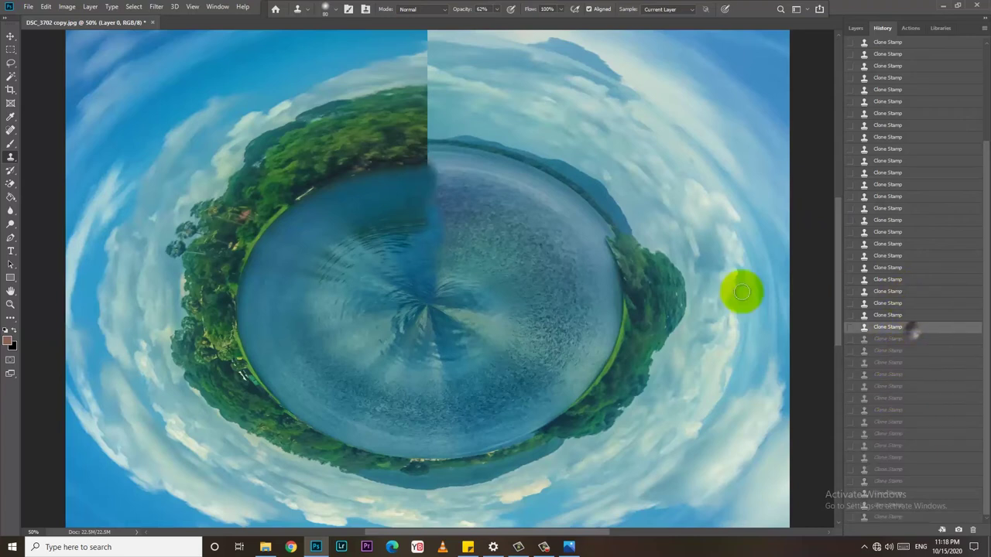
{"action": "left_click", "coordinate": [433, 184]}
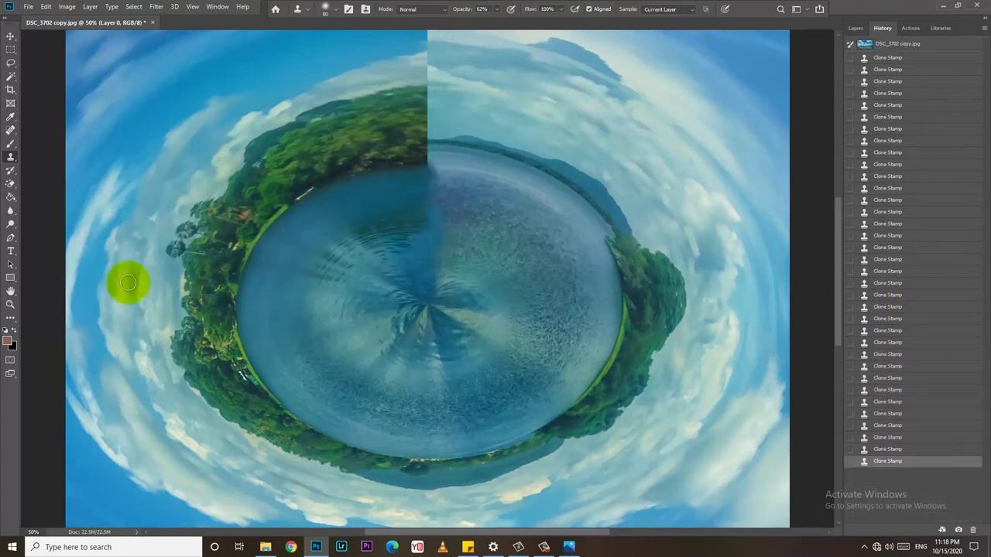
{"action": "left_click", "coordinate": [425, 153]}
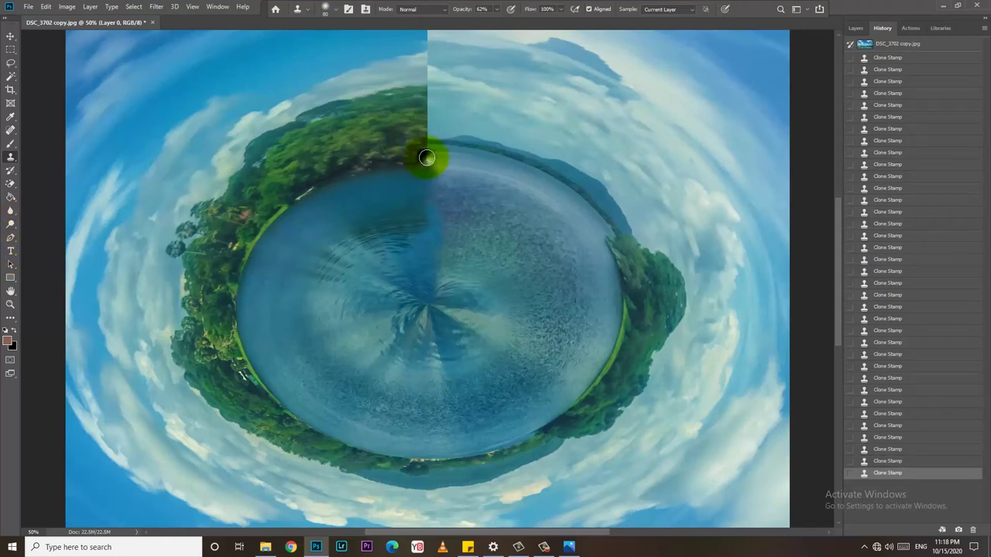
Step: Clone the dark treeline across the seam along the upper lake rim
{"action": "left_click", "coordinate": [426, 158]}
{"action": "left_click", "coordinate": [426, 158]}
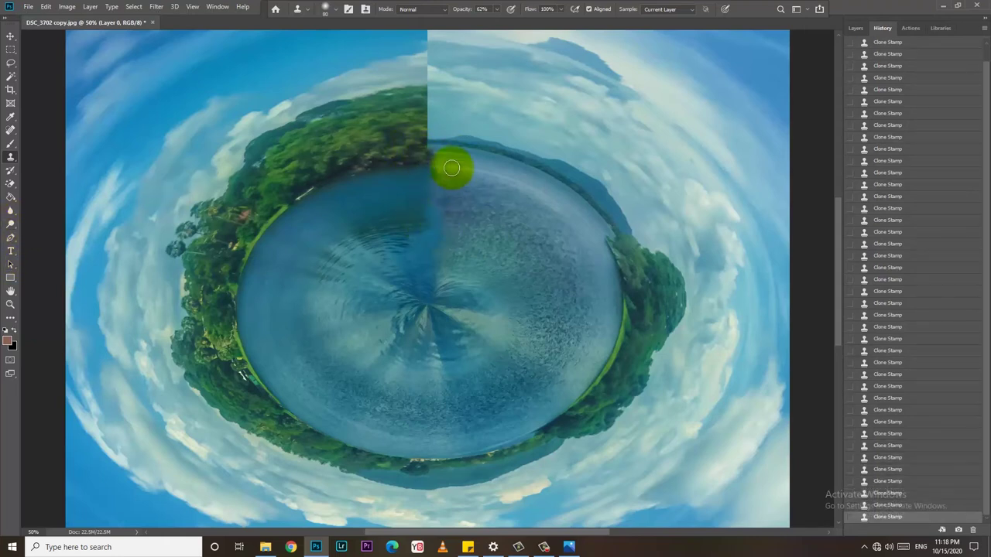
{"action": "mouse_move", "coordinate": [429, 155]}
{"action": "left_mouse_down"}
{"action": "mouse_move", "coordinate": [470, 157]}
{"action": "mouse_move", "coordinate": [426, 151]}
{"action": "left_mouse_up"}
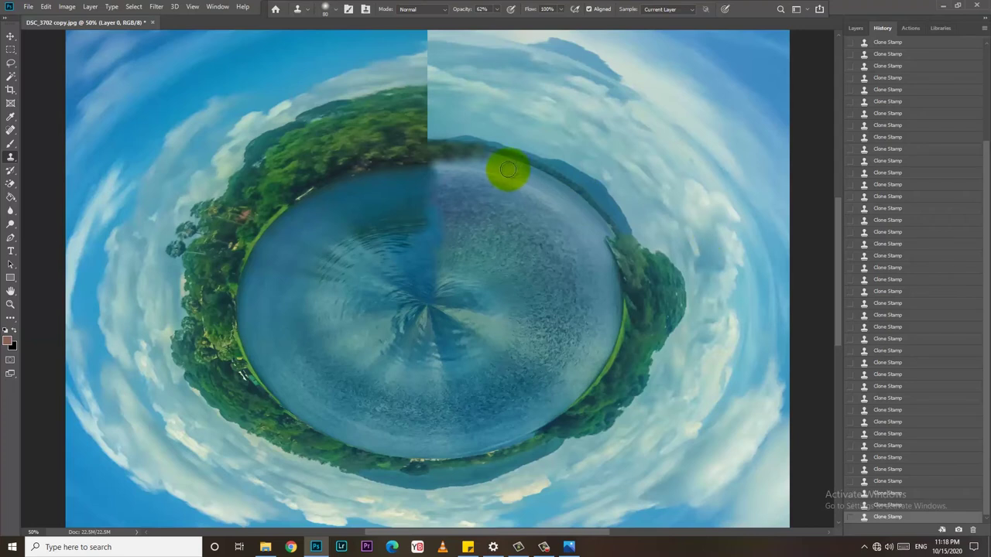
{"action": "left_click_drag", "start_coordinate": [442, 150], "coordinate": [471, 160]}
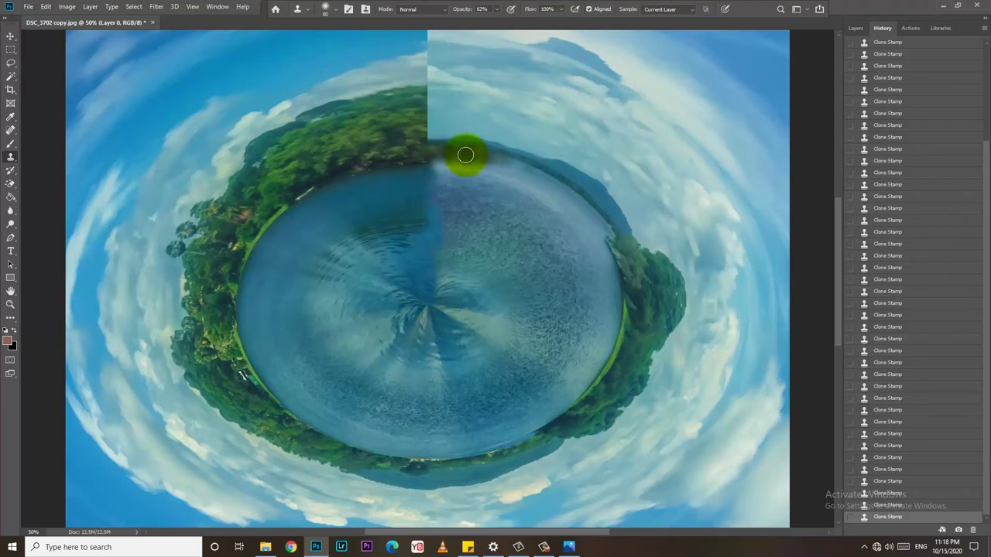
{"action": "left_click_drag", "start_coordinate": [465, 155], "coordinate": [514, 161]}
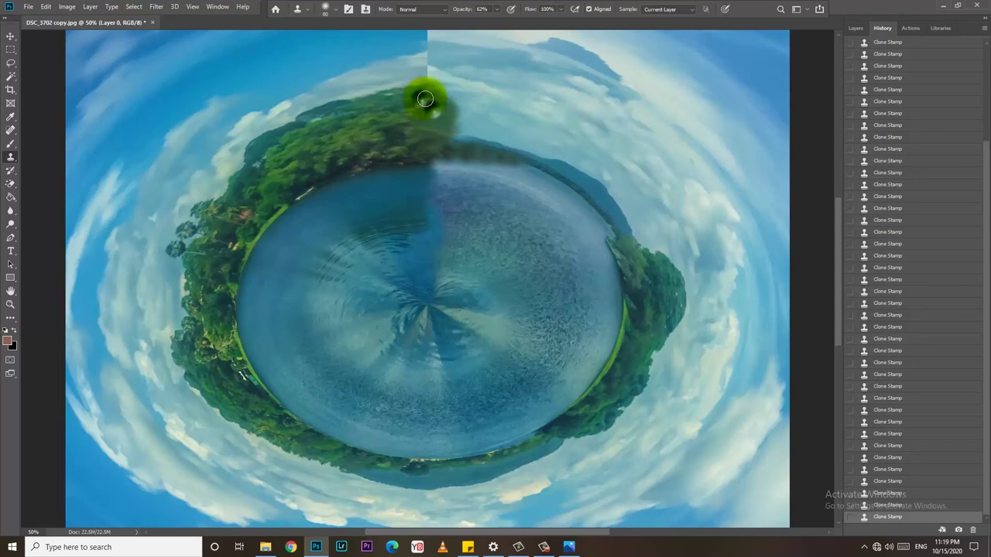
{"action": "mouse_move", "coordinate": [461, 120]}
{"action": "left_mouse_down"}
{"action": "mouse_move", "coordinate": [480, 129]}
{"action": "mouse_move", "coordinate": [454, 130]}
{"action": "left_mouse_up"}
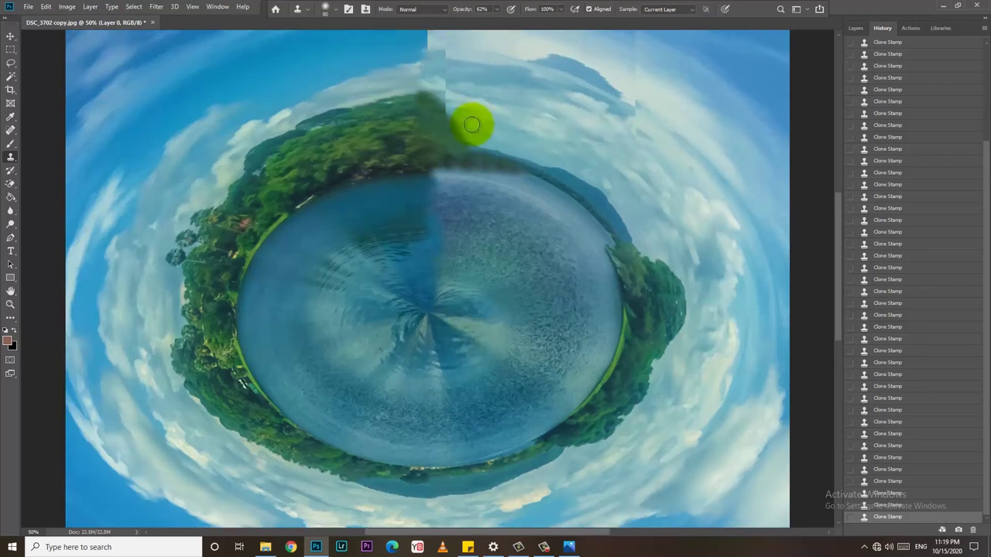
{"action": "scroll", "coordinate": [471, 126], "scroll_direction": "up", "scroll_amount": 3}
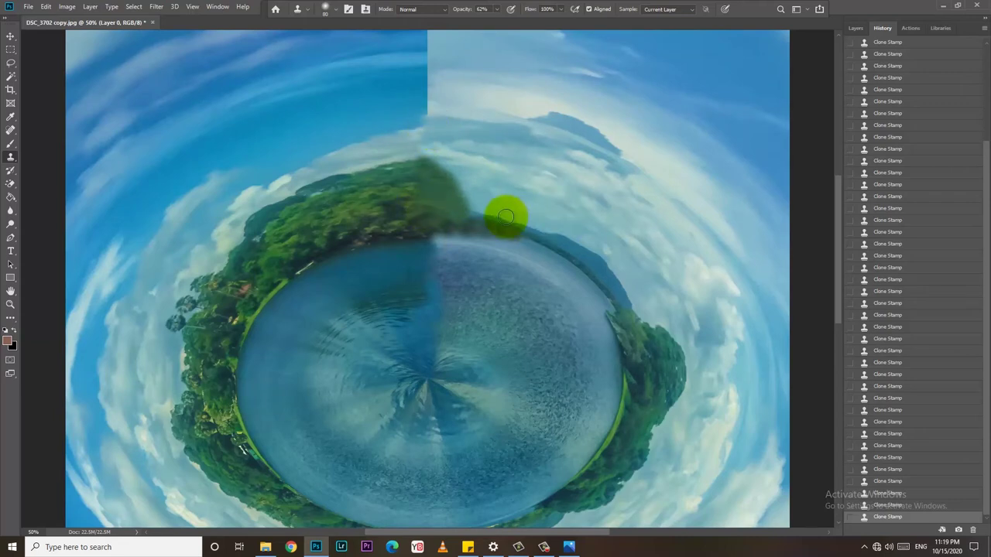
Step: Set the Clone Stamp brush to 125 px with 50% hardness
{"action": "right_click", "coordinate": [422, 203]}
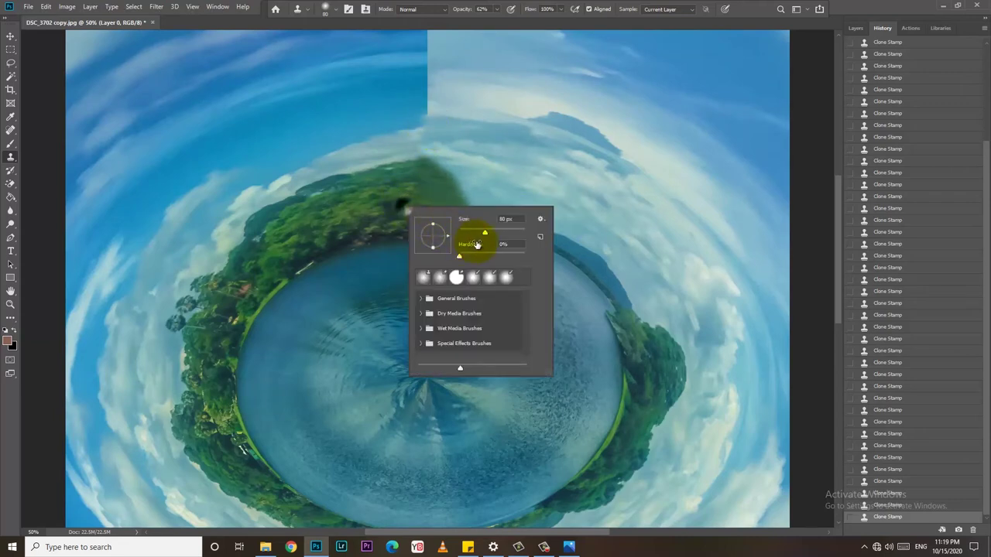
{"action": "left_click_drag", "start_coordinate": [497, 254], "coordinate": [492, 254]}
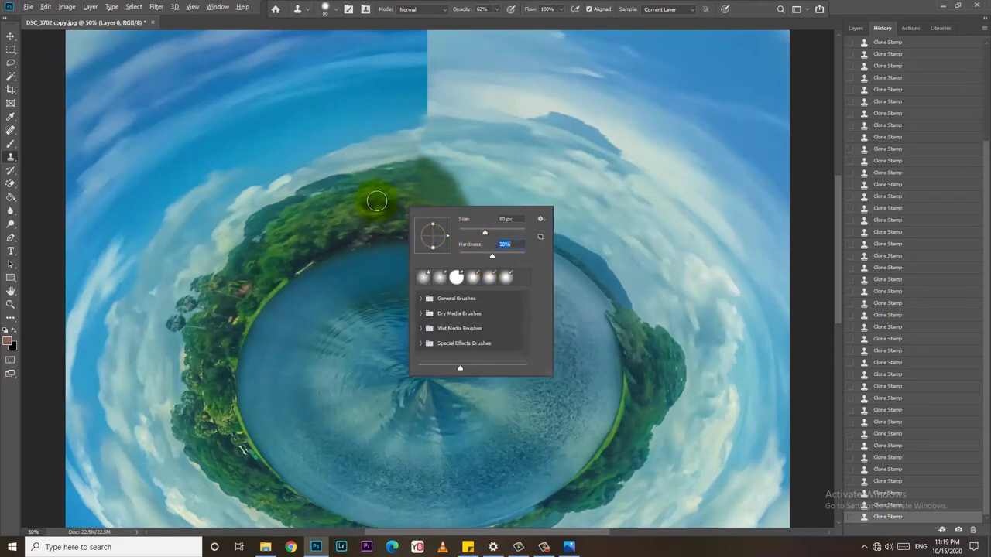
{"action": "left_click", "coordinate": [504, 129]}
{"action": "key", "text": "bracketright"}
{"action": "key", "text": "bracketright"}
{"action": "key", "text": "bracketright"}
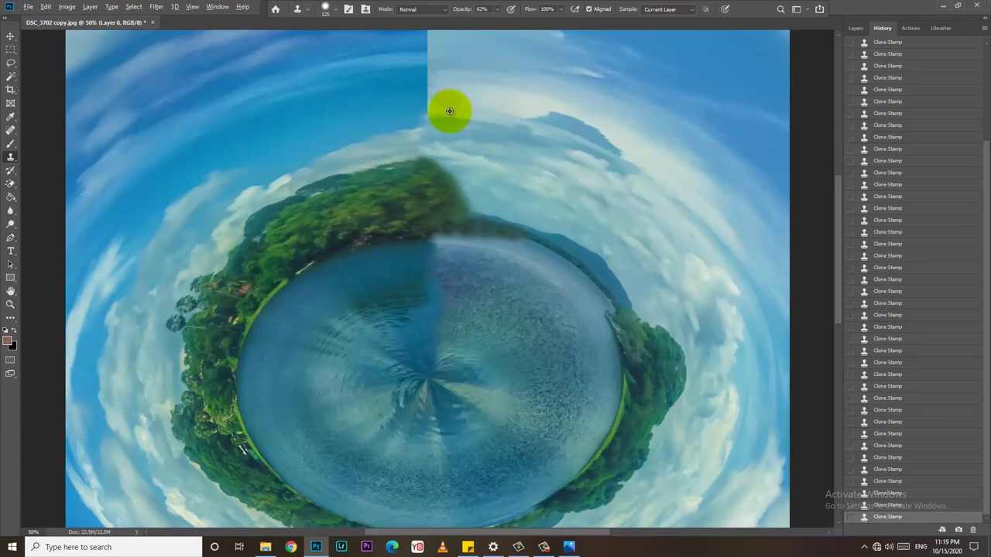
Step: Clone cloud texture across the sky seam up to the top edge
{"action": "left_click_drag", "start_coordinate": [426, 113], "coordinate": [470, 121]}
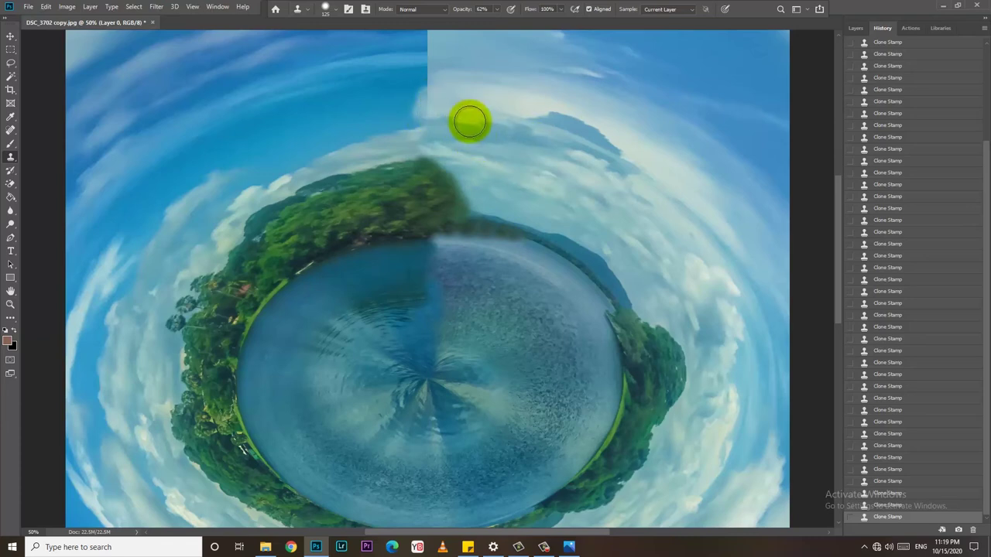
{"action": "right_click", "coordinate": [469, 122]}
{"action": "mouse_move", "coordinate": [402, 121]}
{"action": "left_mouse_down"}
{"action": "mouse_move", "coordinate": [421, 115]}
{"action": "mouse_move", "coordinate": [432, 91]}
{"action": "mouse_move", "coordinate": [428, 44]}
{"action": "mouse_move", "coordinate": [420, 71]}
{"action": "mouse_move", "coordinate": [433, 89]}
{"action": "mouse_move", "coordinate": [444, 82]}
{"action": "mouse_move", "coordinate": [441, 67]}
{"action": "left_mouse_up"}
{"action": "scroll", "coordinate": [438, 89], "scroll_direction": "up", "scroll_amount": 1}
{"action": "mouse_move", "coordinate": [465, 152]}
{"action": "left_mouse_down"}
{"action": "mouse_move", "coordinate": [454, 49]}
{"action": "mouse_move", "coordinate": [465, 84]}
{"action": "left_mouse_up"}
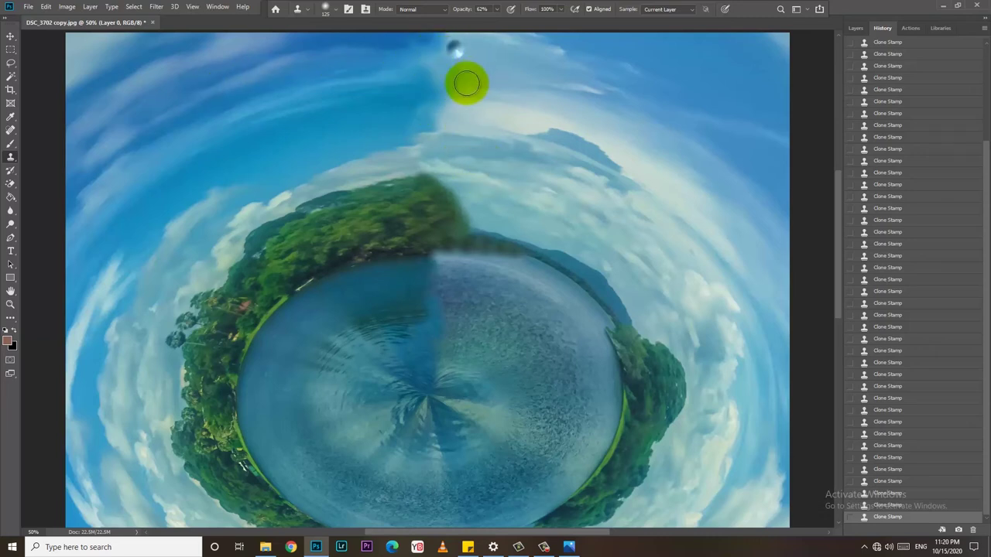
Step: Brighten the dark spot near the horizon with the Dodge tool
{"action": "left_click", "coordinate": [10, 229]}
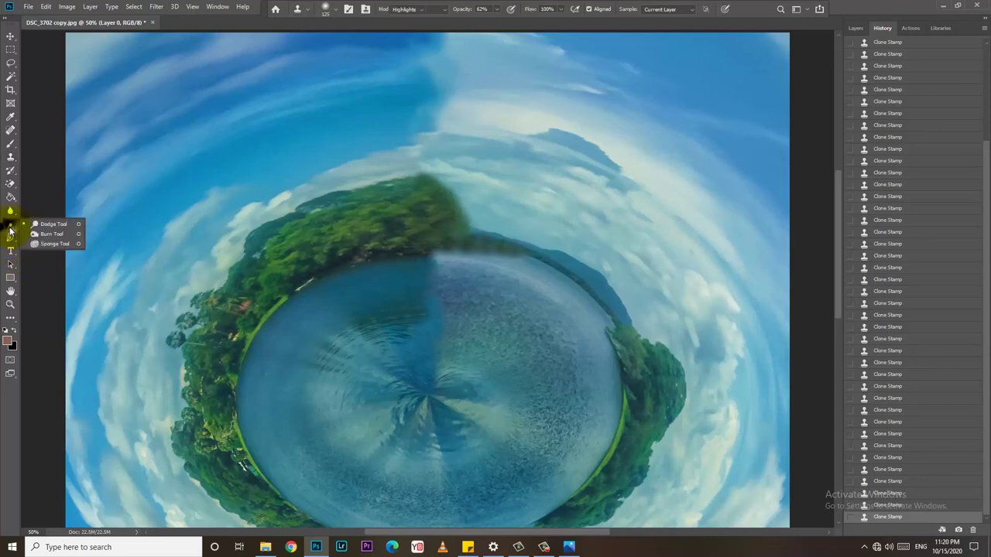
{"action": "left_click", "coordinate": [51, 224]}
{"action": "mouse_move", "coordinate": [434, 224]}
{"action": "left_mouse_down"}
{"action": "mouse_move", "coordinate": [509, 227]}
{"action": "mouse_move", "coordinate": [504, 235]}
{"action": "mouse_move", "coordinate": [475, 201]}
{"action": "mouse_move", "coordinate": [504, 233]}
{"action": "mouse_move", "coordinate": [469, 230]}
{"action": "mouse_move", "coordinate": [482, 259]}
{"action": "mouse_move", "coordinate": [462, 323]}
{"action": "mouse_move", "coordinate": [425, 278]}
{"action": "left_mouse_up"}
{"action": "scroll", "coordinate": [429, 285], "scroll_direction": "down", "scroll_amount": 2}
{"action": "scroll", "coordinate": [461, 239], "scroll_direction": "down", "scroll_amount": 2}
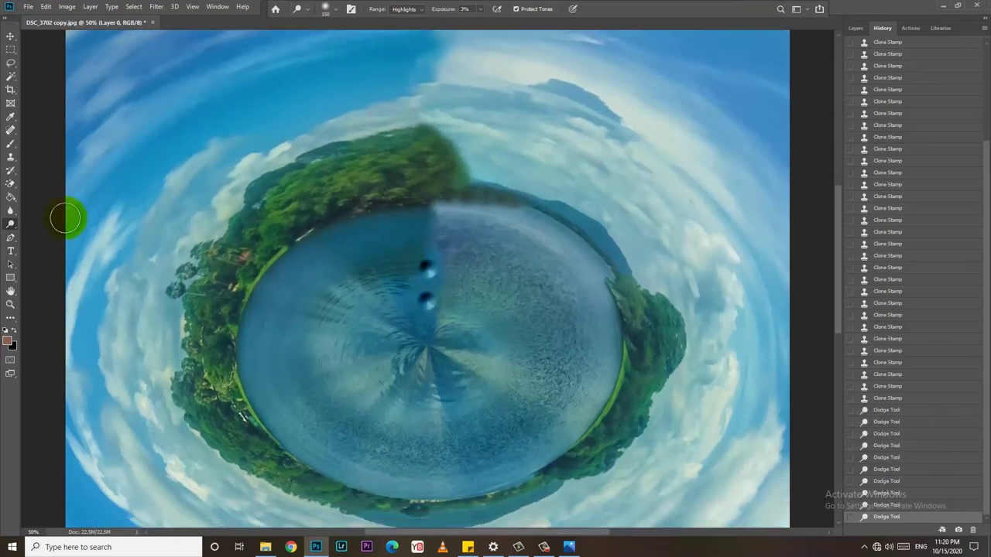
Step: Smudge the tree edge upward and the water seam to blend them, then zoom out
{"action": "left_click", "coordinate": [11, 211]}
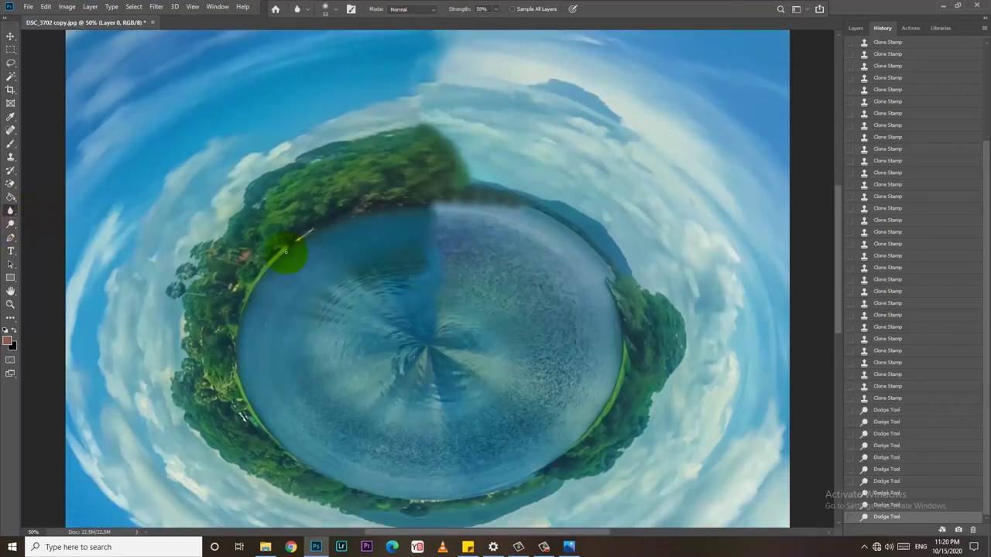
{"action": "right_click", "coordinate": [10, 213]}
{"action": "left_click", "coordinate": [49, 227]}
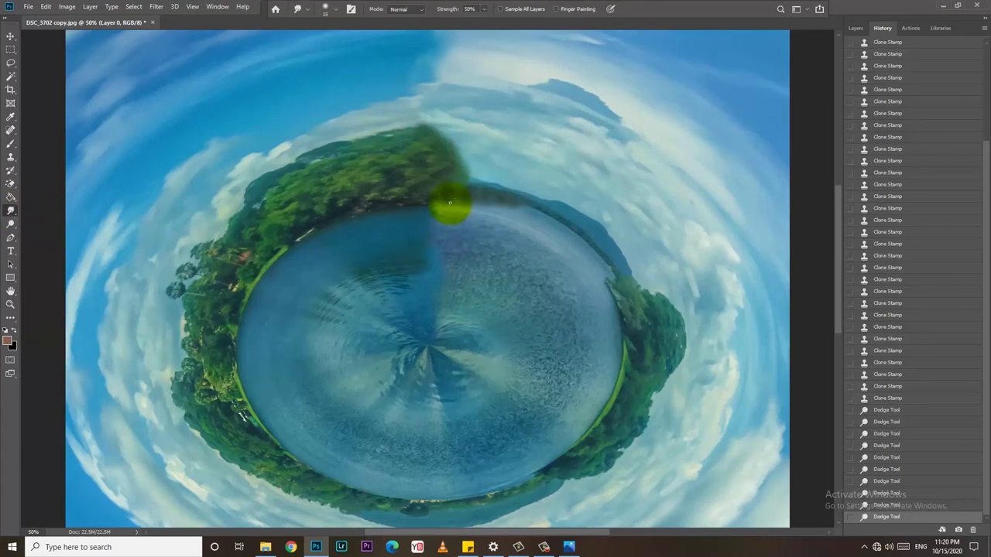
{"action": "mouse_move", "coordinate": [450, 203]}
{"action": "left_mouse_down"}
{"action": "mouse_move", "coordinate": [476, 159]}
{"action": "mouse_move", "coordinate": [439, 137]}
{"action": "mouse_move", "coordinate": [420, 75]}
{"action": "left_mouse_up"}
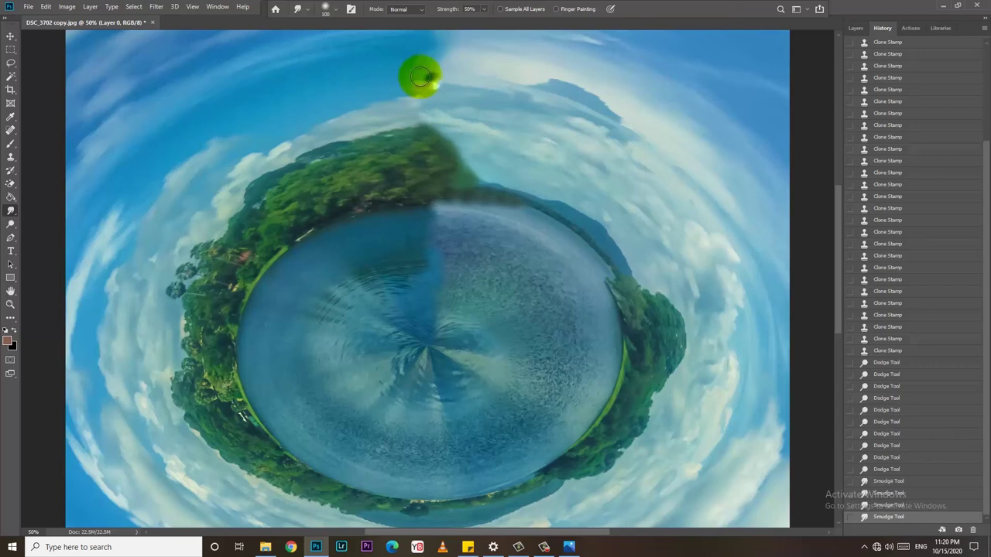
{"action": "mouse_move", "coordinate": [427, 263]}
{"action": "left_mouse_down"}
{"action": "mouse_move", "coordinate": [420, 250]}
{"action": "mouse_move", "coordinate": [433, 234]}
{"action": "mouse_move", "coordinate": [429, 287]}
{"action": "mouse_move", "coordinate": [438, 281]}
{"action": "mouse_move", "coordinate": [442, 292]}
{"action": "mouse_move", "coordinate": [438, 271]}
{"action": "mouse_move", "coordinate": [465, 287]}
{"action": "mouse_move", "coordinate": [509, 364]}
{"action": "left_mouse_up"}
{"action": "key", "text": "ctrl+minus"}
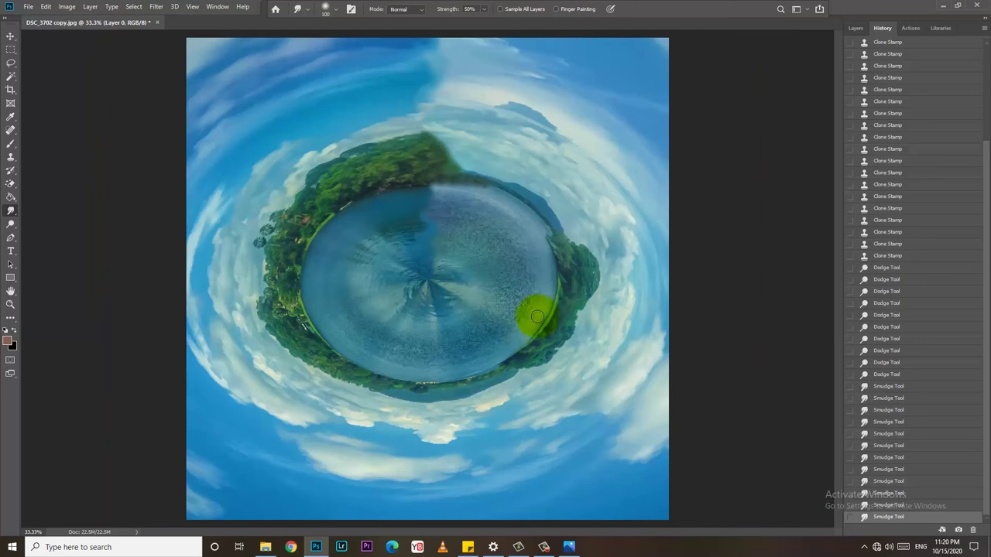
Step: Crop to a 1:1 square with the tiny planet rotated exactly 180°, and commit
{"action": "key", "text": "v"}
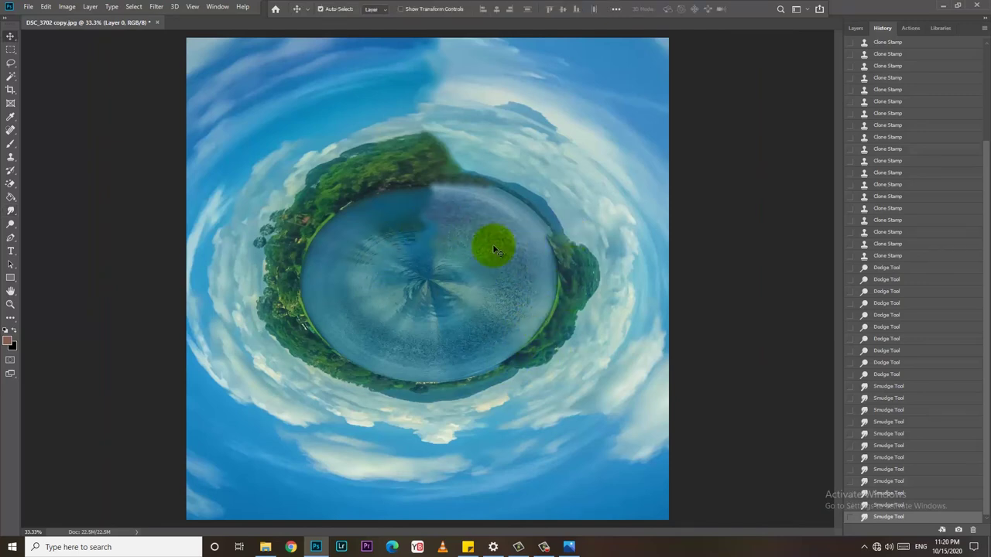
{"action": "key", "text": "c"}
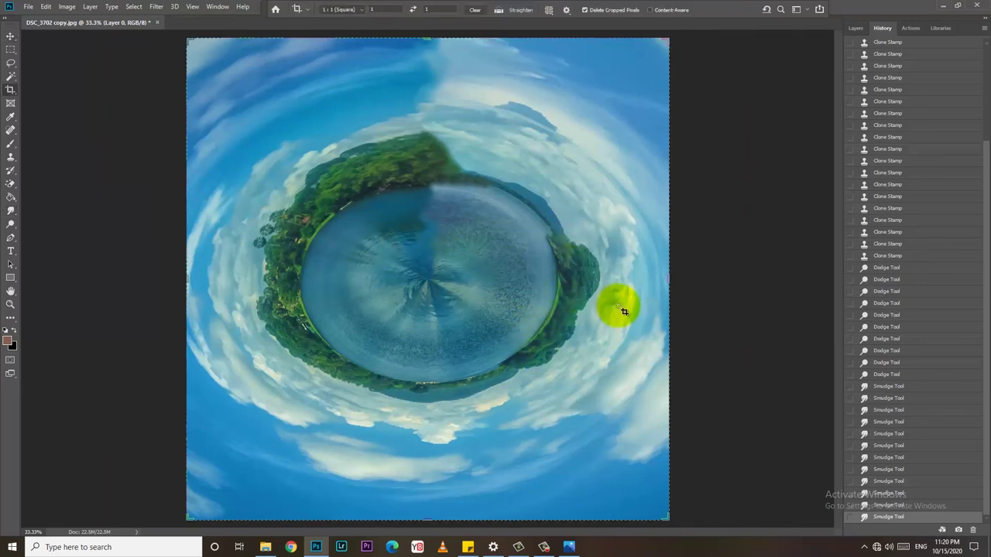
{"action": "mouse_move", "coordinate": [674, 243]}
{"action": "left_mouse_down"}
{"action": "mouse_move", "coordinate": [634, 177]}
{"action": "mouse_move", "coordinate": [434, 192]}
{"action": "mouse_move", "coordinate": [453, 175]}
{"action": "mouse_move", "coordinate": [347, 197]}
{"action": "mouse_move", "coordinate": [264, 348]}
{"action": "mouse_move", "coordinate": [272, 350]}
{"action": "left_mouse_up"}
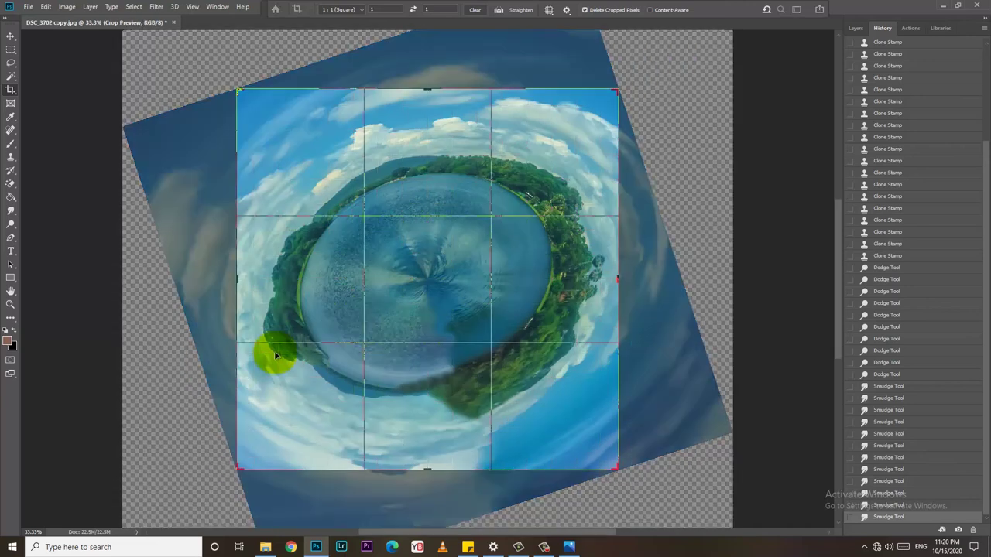
{"action": "mouse_move", "coordinate": [219, 297]}
{"action": "left_mouse_down"}
{"action": "mouse_move", "coordinate": [222, 254]}
{"action": "mouse_move", "coordinate": [193, 243]}
{"action": "left_mouse_up"}
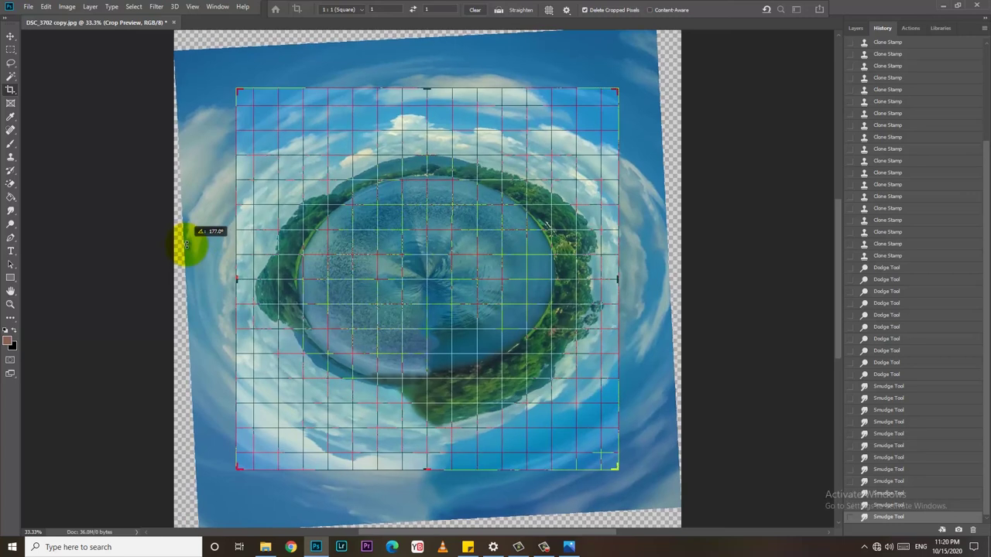
{"action": "left_click_drag", "start_coordinate": [661, 248], "coordinate": [663, 253]}
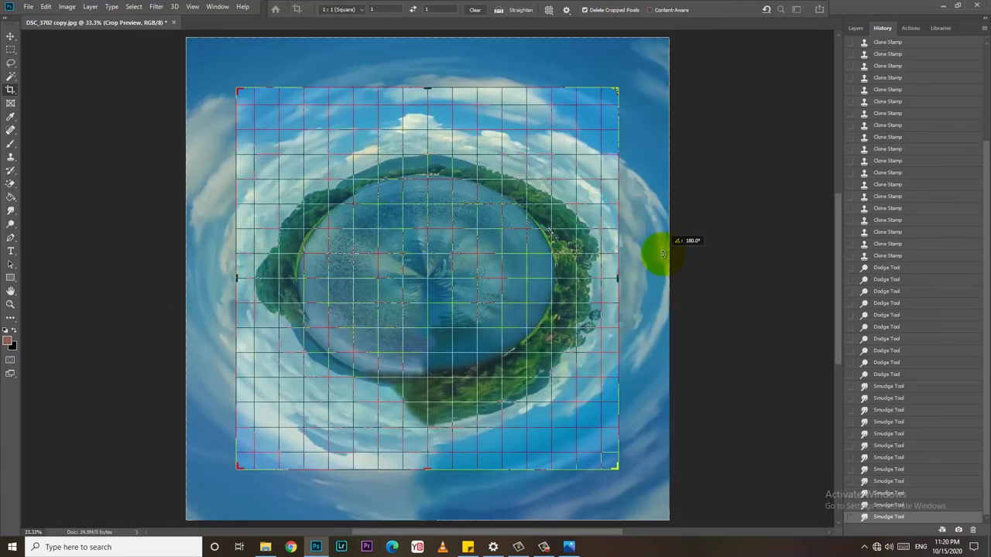
{"action": "left_click_drag", "start_coordinate": [663, 256], "coordinate": [663, 256]}
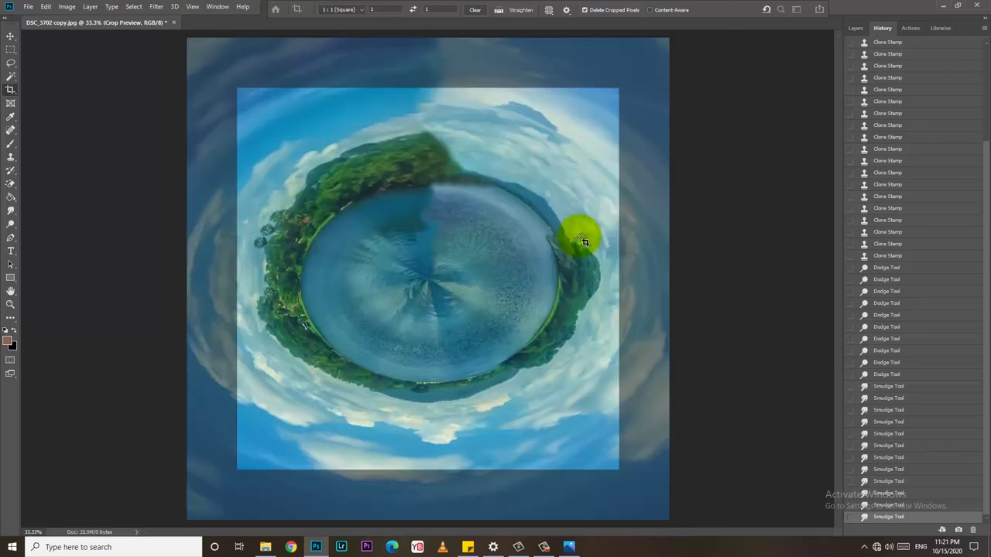
{"action": "double_click", "coordinate": [584, 241]}
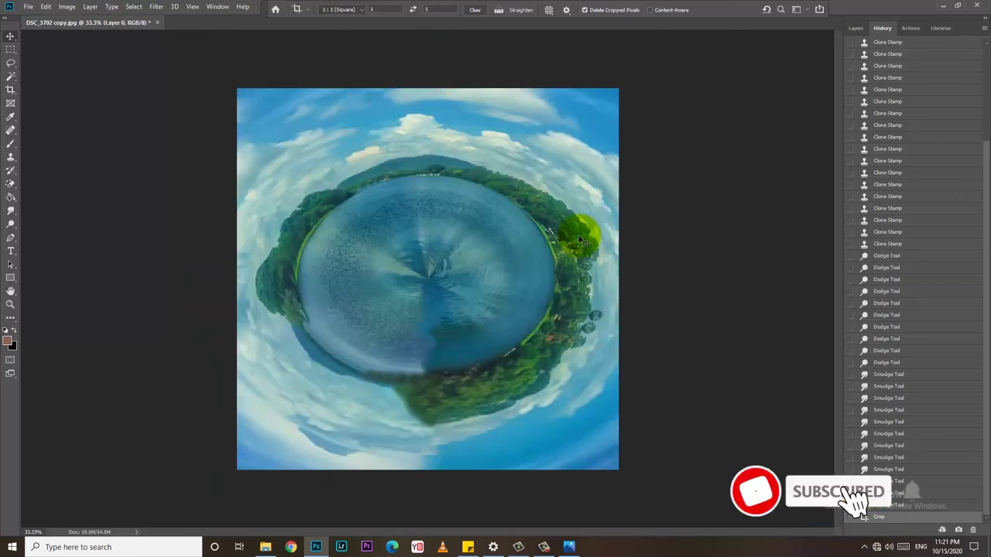
{"action": "key", "text": "v"}
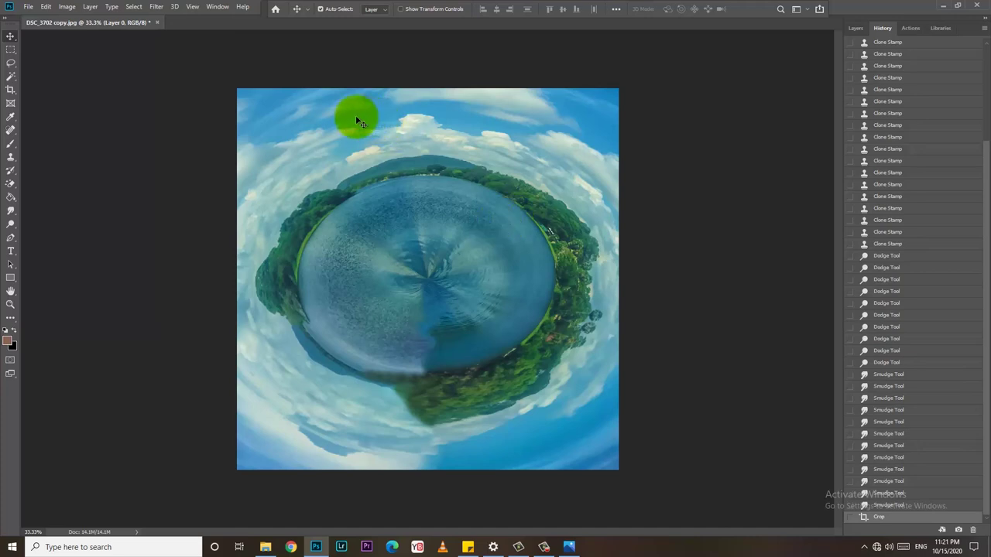
{"action": "left_click", "coordinate": [158, 6]}
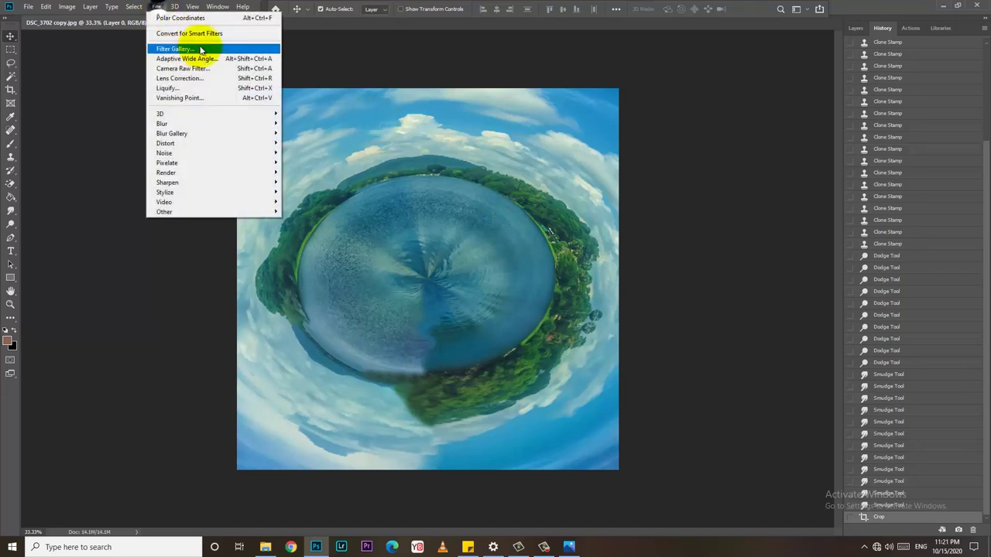
{"action": "left_click", "coordinate": [545, 48]}
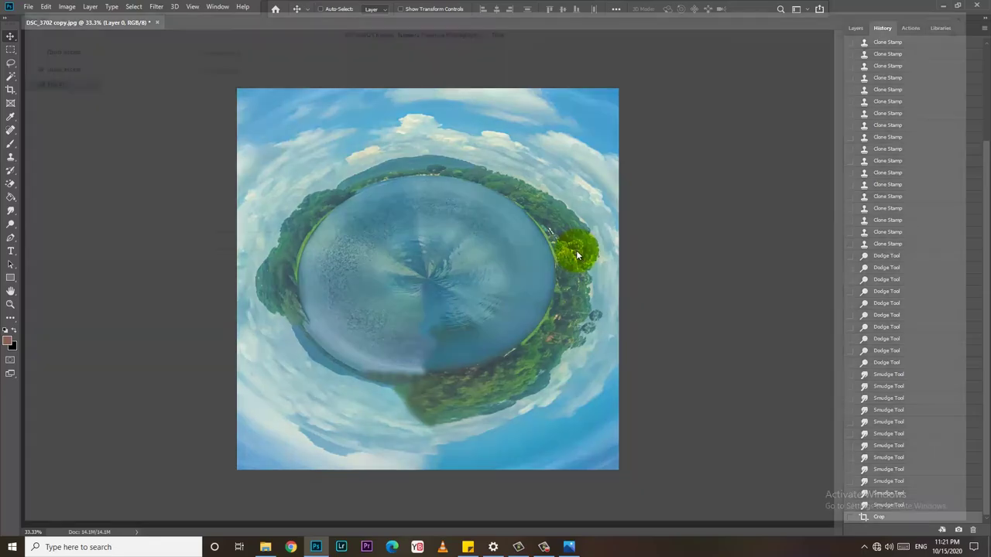
Step: Save as JPEG 'Tissa lake Tiny Plannet' at quality 12 and select it in the Tissa folder
{"action": "key", "text": "ctrl+shift+s"}
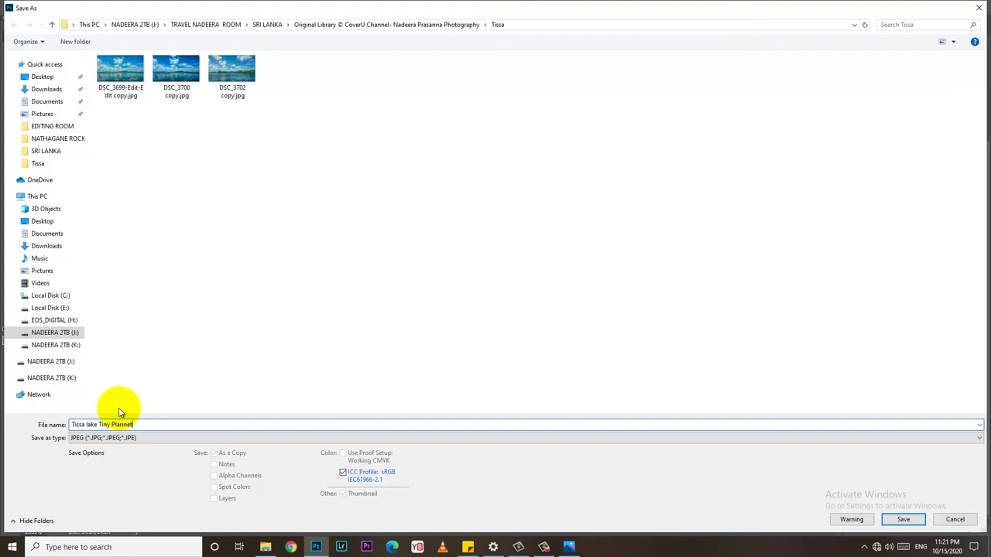
{"action": "type", "text": "Tissa lake Tiny Plannet"}
{"action": "key", "text": "Return"}
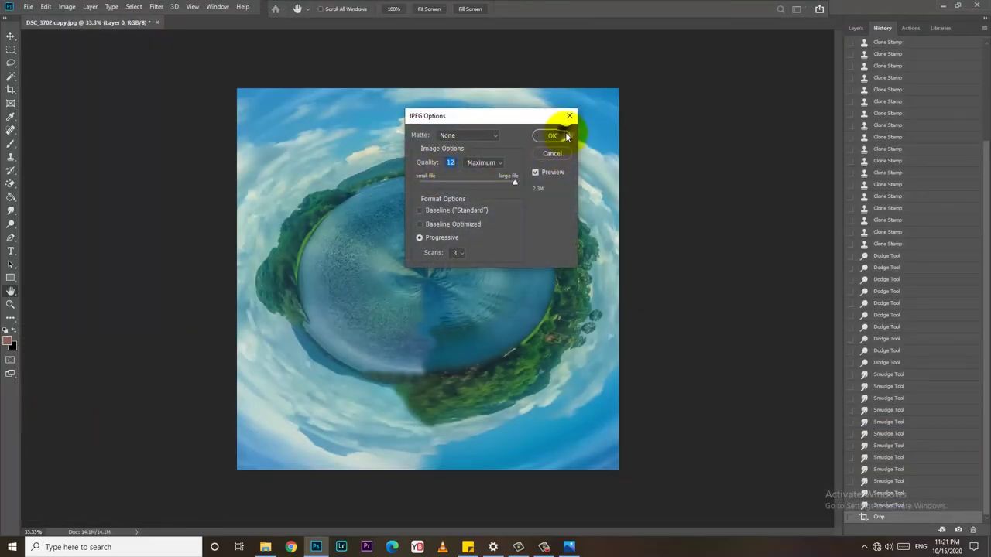
{"action": "left_click", "coordinate": [552, 137]}
{"action": "left_click", "coordinate": [264, 551]}
{"action": "left_click", "coordinate": [630, 199]}
Step: Open 'Tissa lake Tiny Plannet.jpg' from the Tissa folder in Photos
{"action": "double_click", "coordinate": [638, 202]}
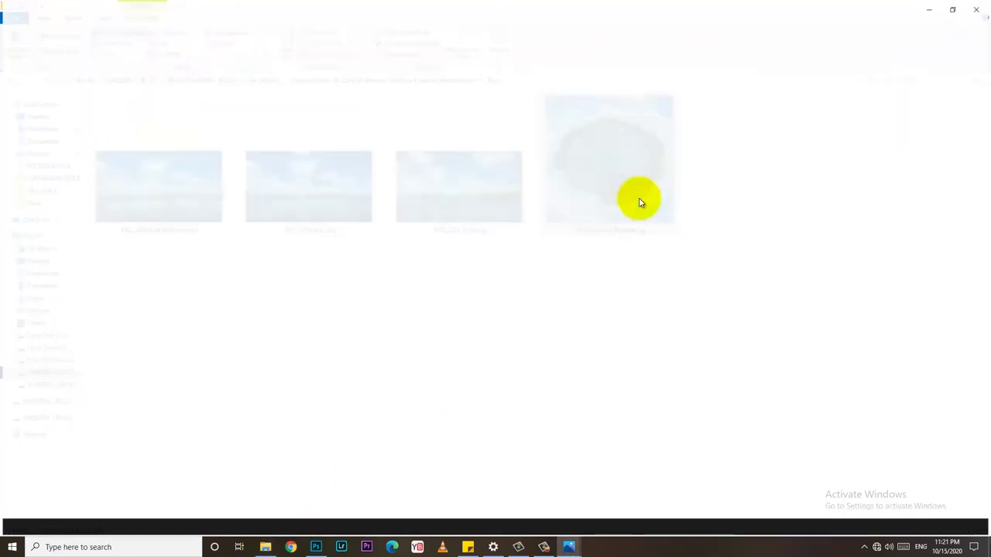